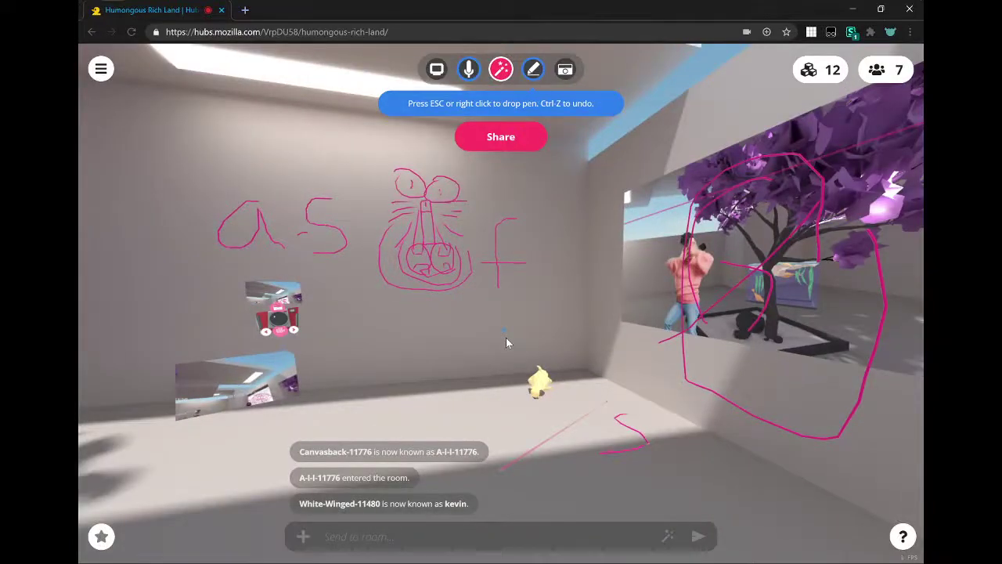
key("s")
Step: Walk up to the wall drawing and scribble dense pink strokes over the circled face
key("q")
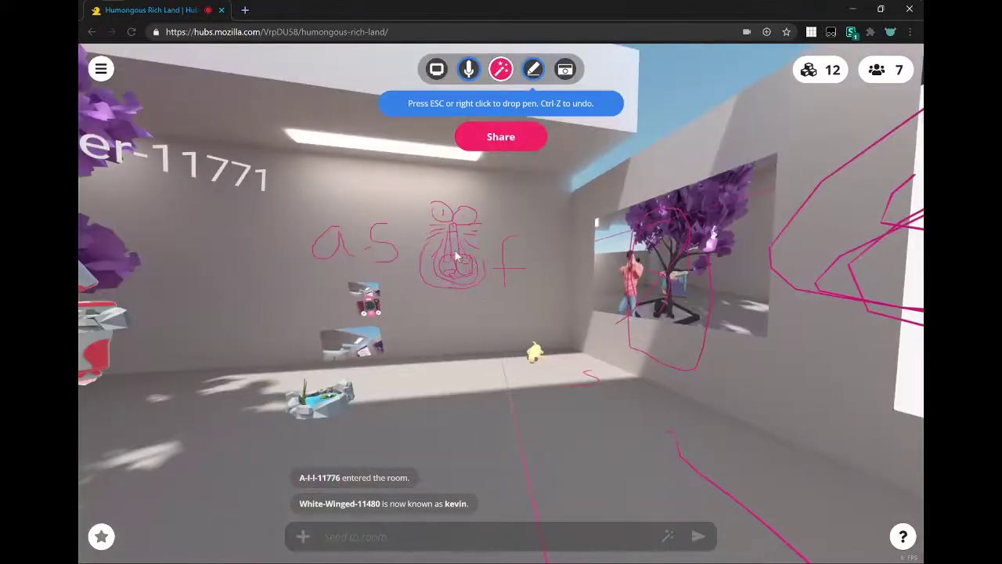
key("w")
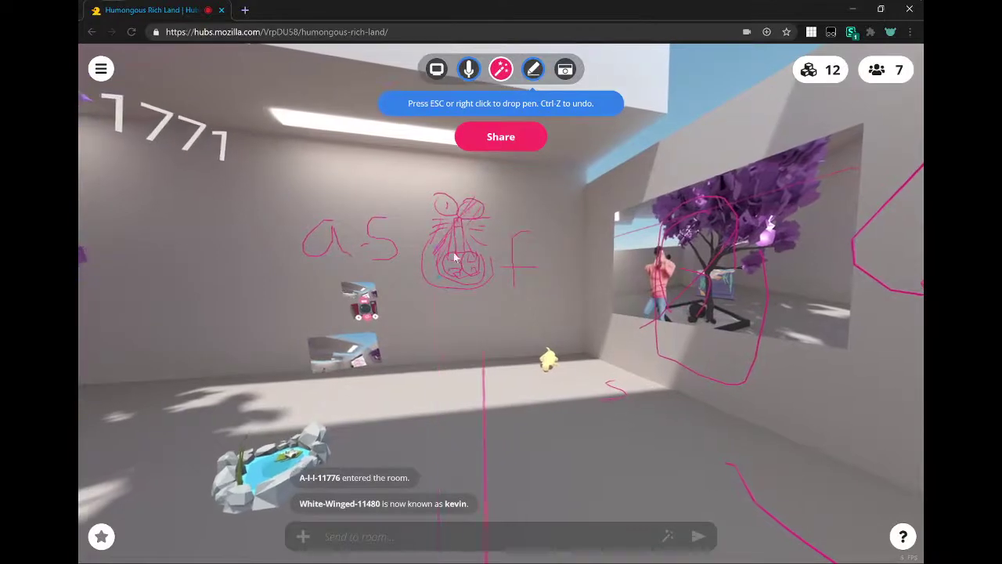
mouse_move(453, 252)
left_mouse_down()
mouse_move(458, 280)
mouse_move(490, 233)
left_mouse_up()
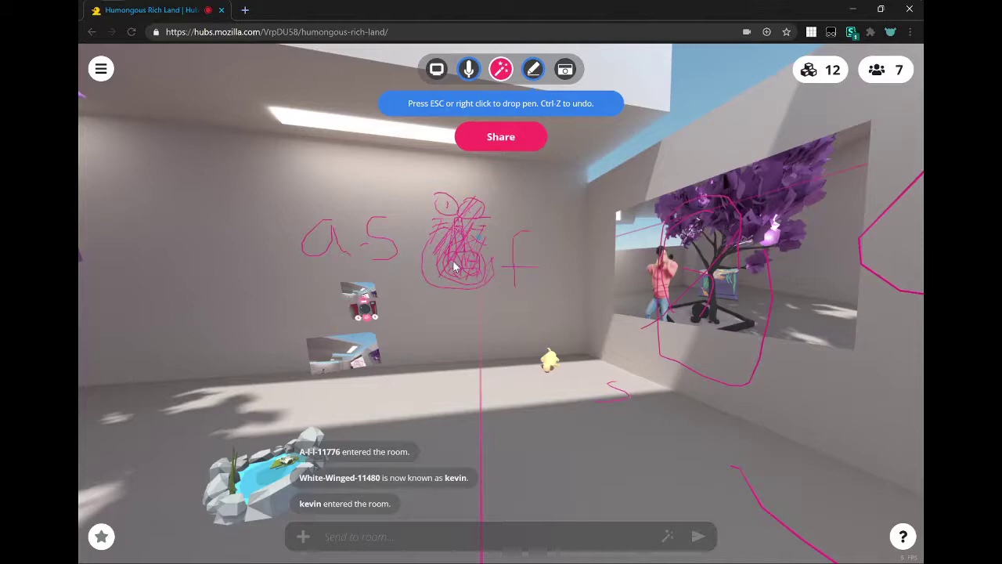
key("alt+Tab")
key("alt+Tab")
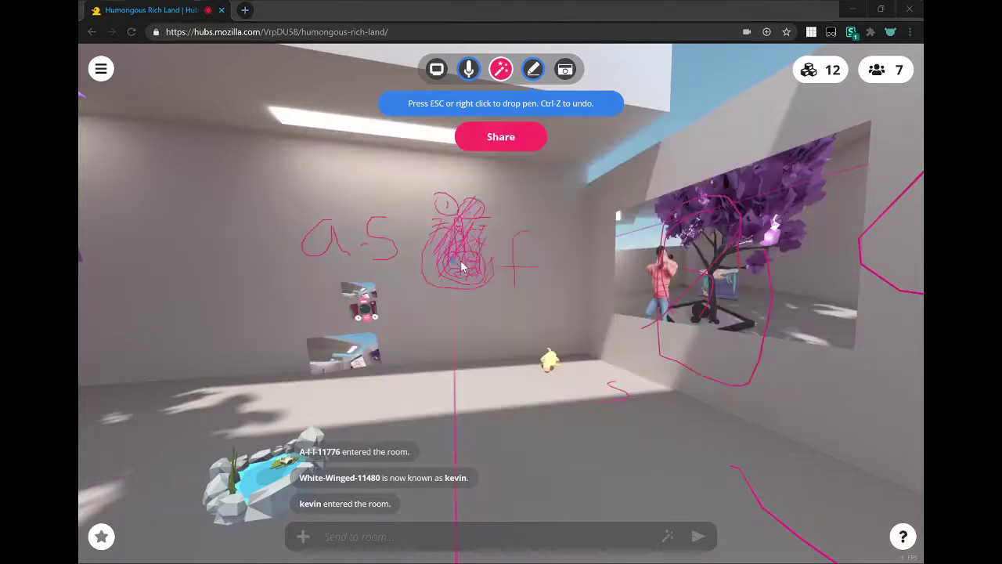
Step: Back away from the drawing wall and turn right toward the scribbled whiteboard
key("s")
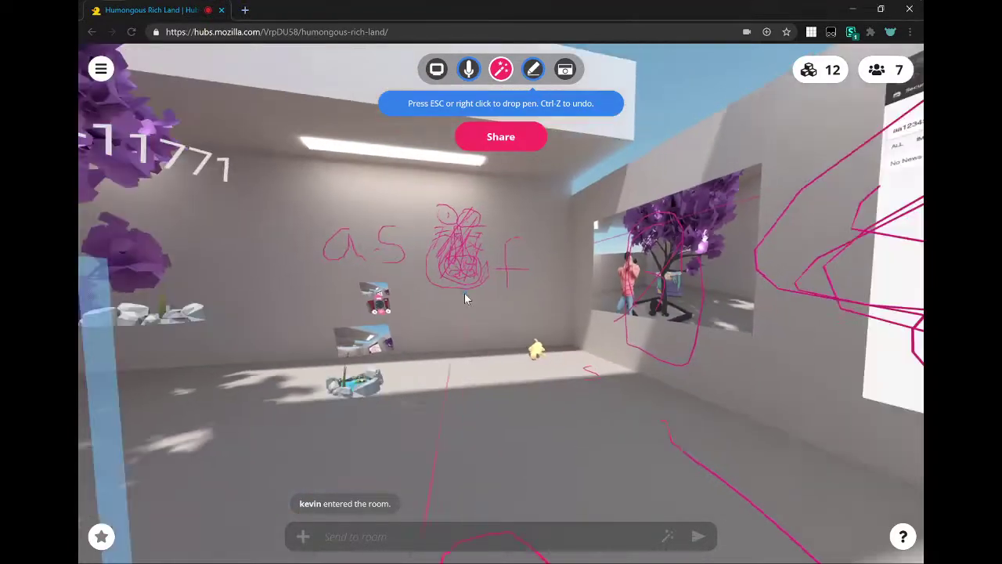
key("s")
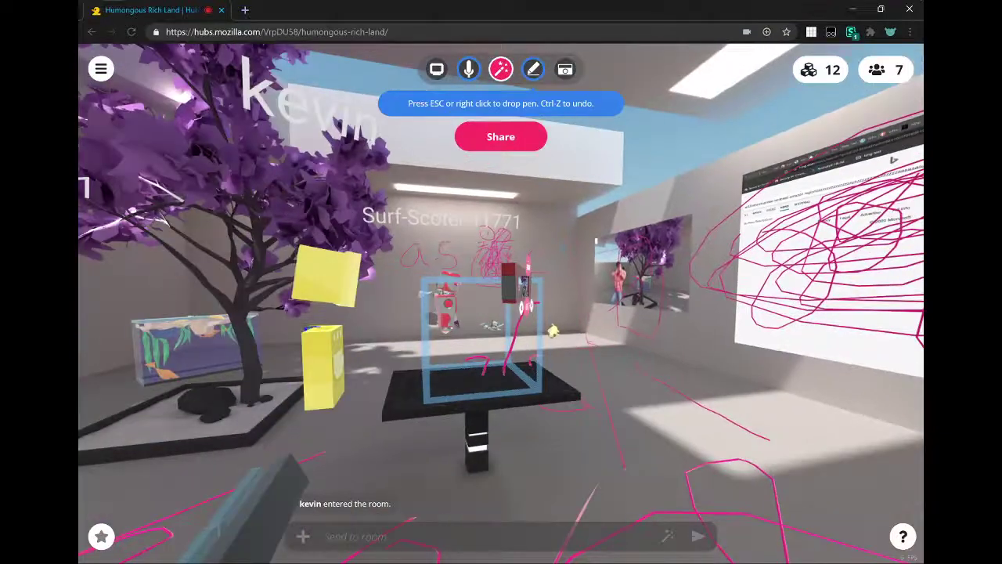
key("s")
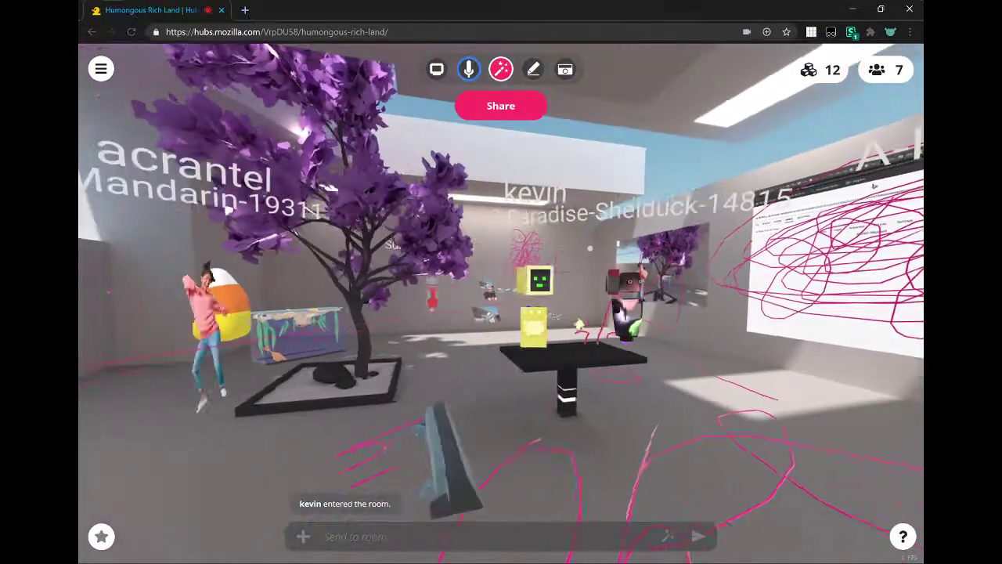
key("s")
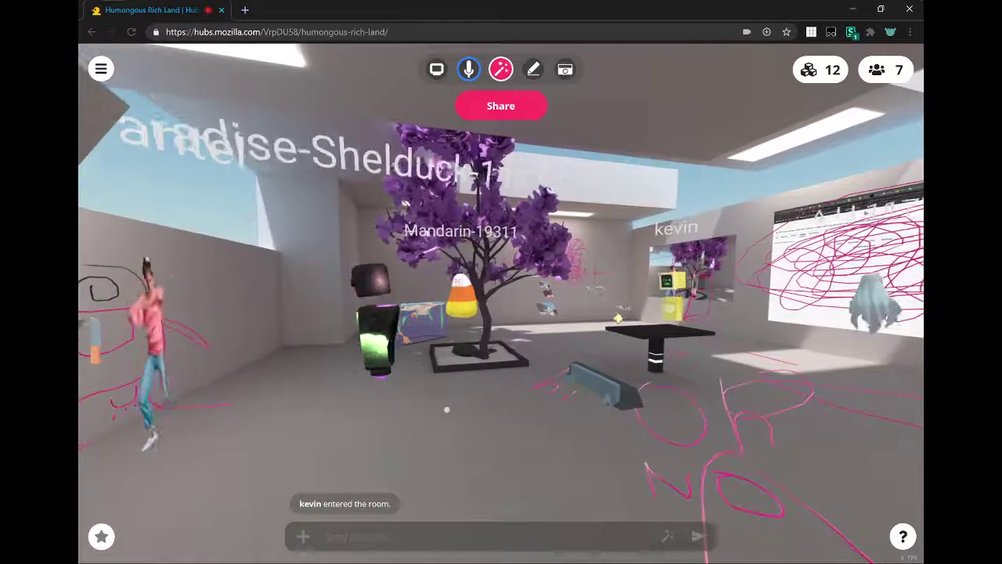
key("e")
key("e")
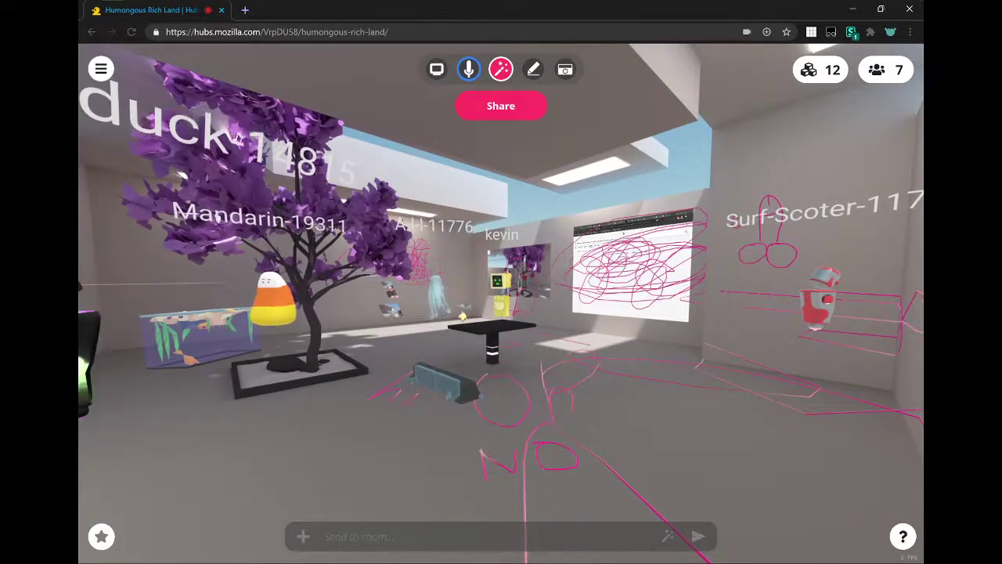
key("e")
Step: Walk forward to the table, then sidestep right past it
key("w")
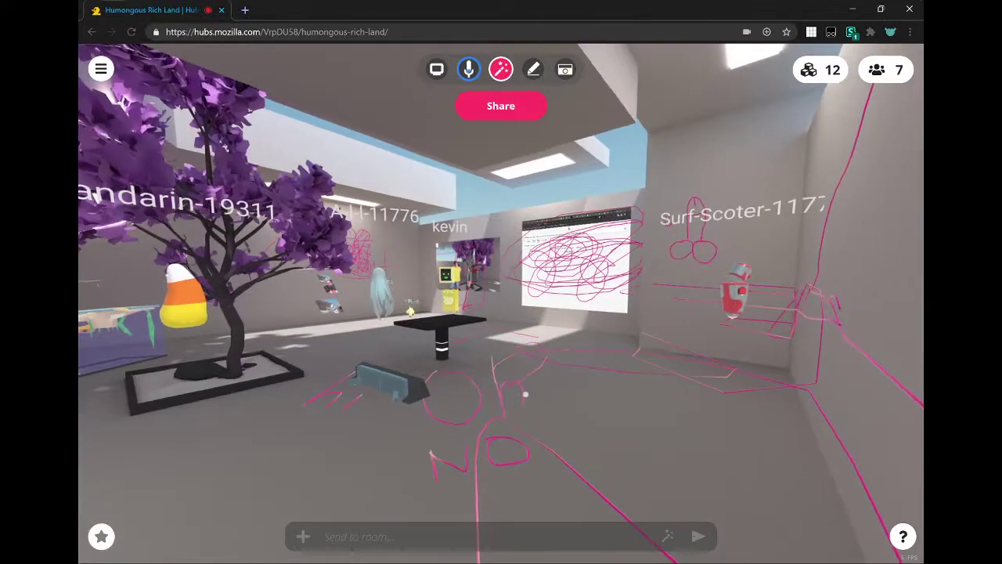
key("w")
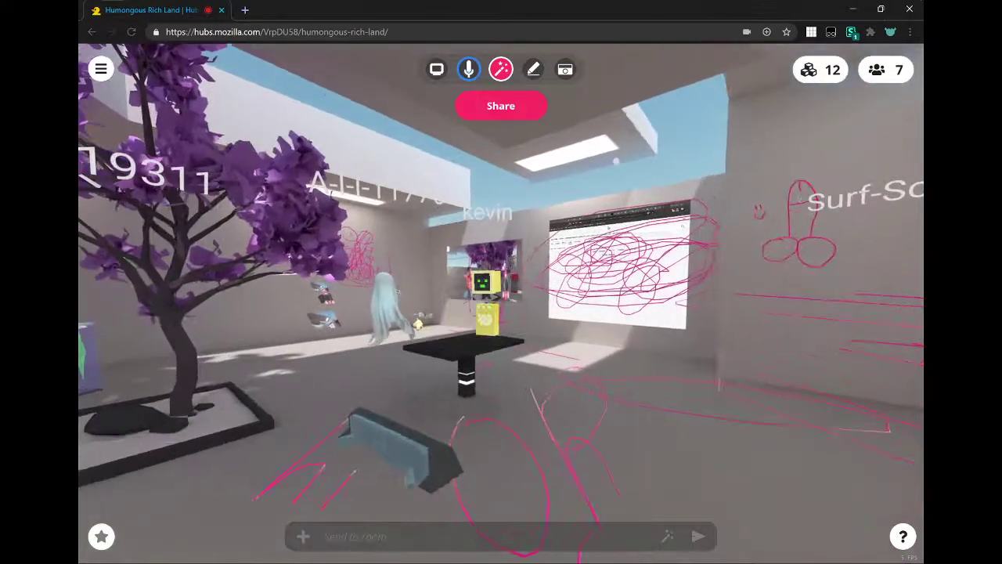
key("s")
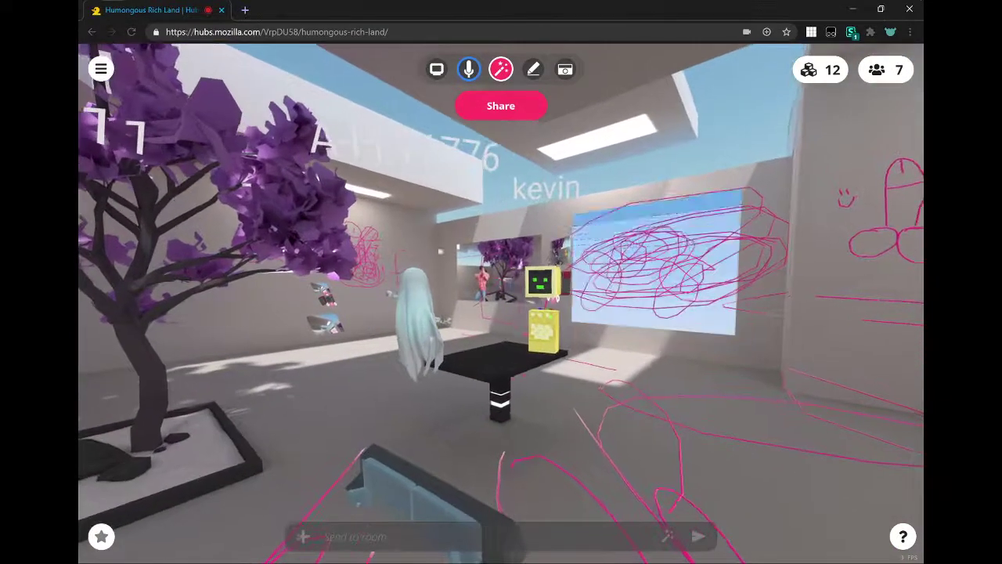
key("d")
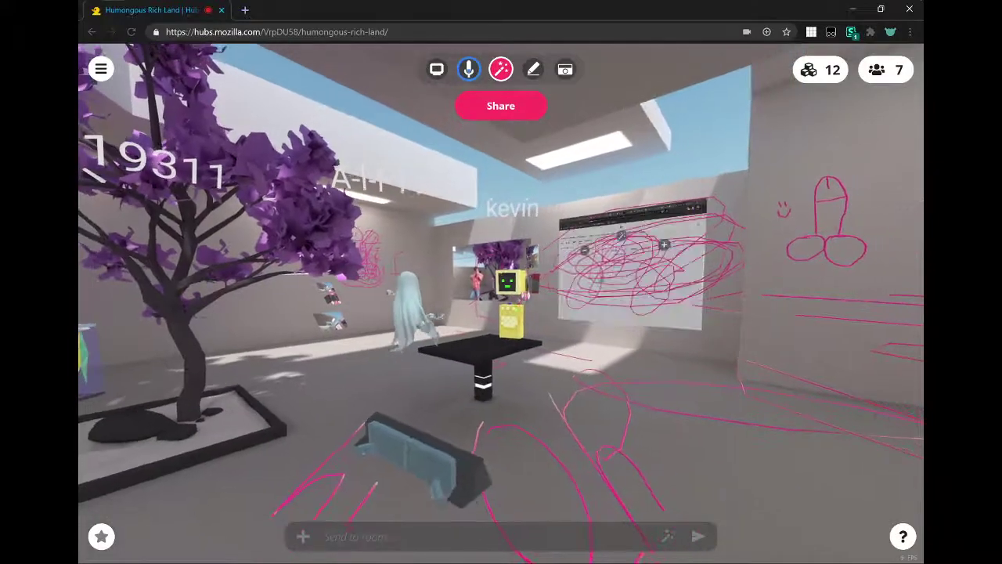
key("d")
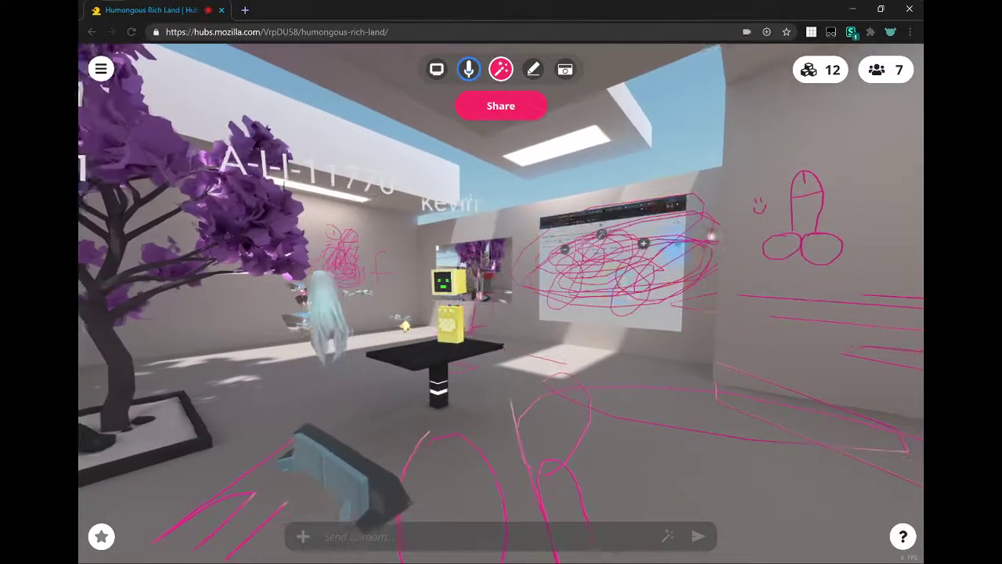
key("d")
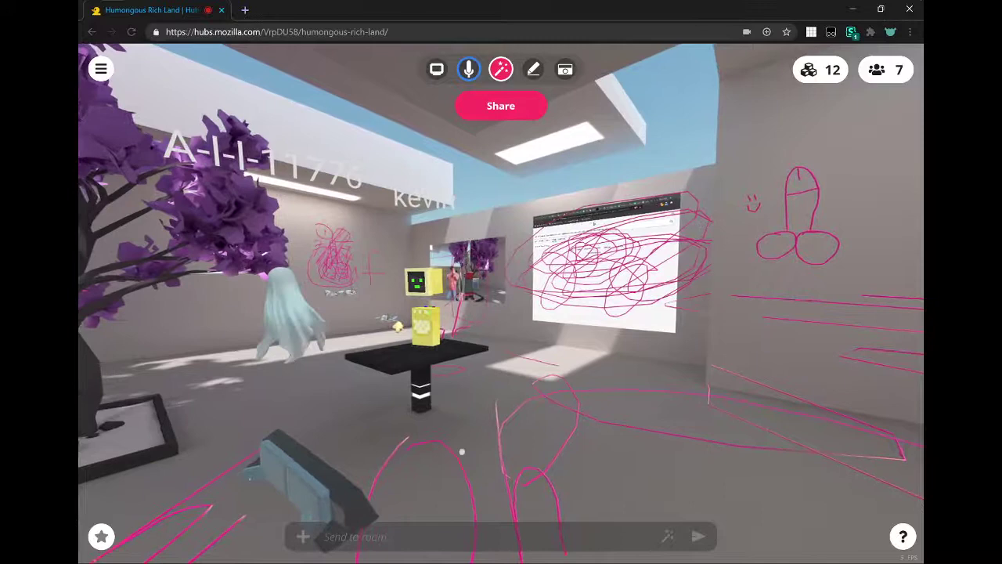
left_click(101, 69)
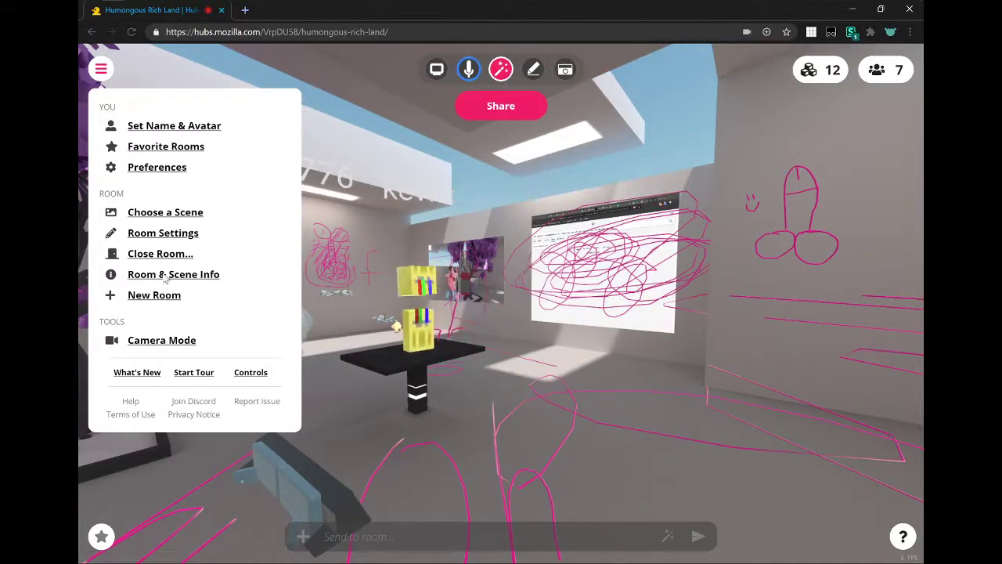
left_click(161, 234)
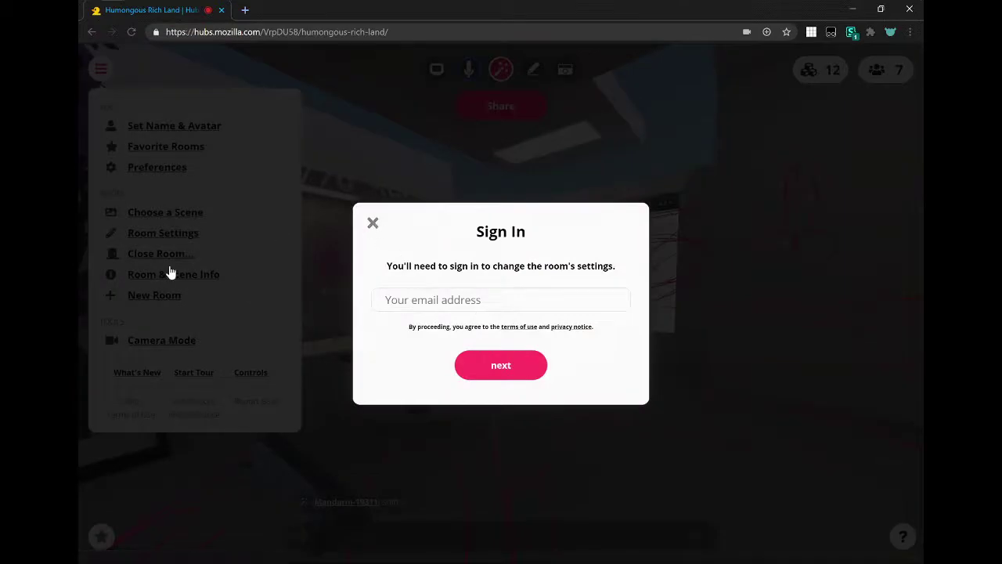
left_click(170, 271)
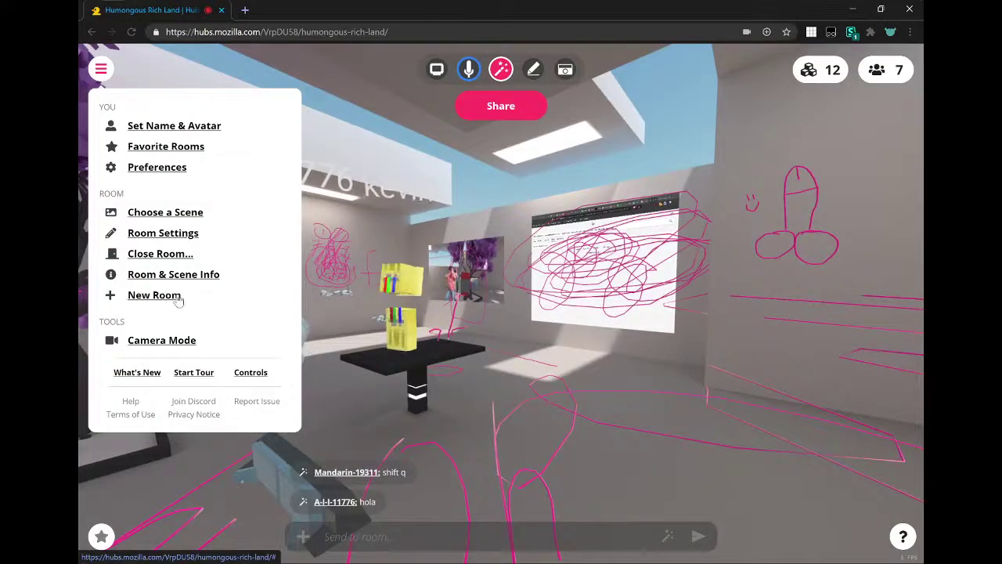
mouse_move(480, 336)
left_mouse_down()
mouse_move(482, 348)
mouse_move(470, 340)
mouse_move(468, 313)
left_mouse_up()
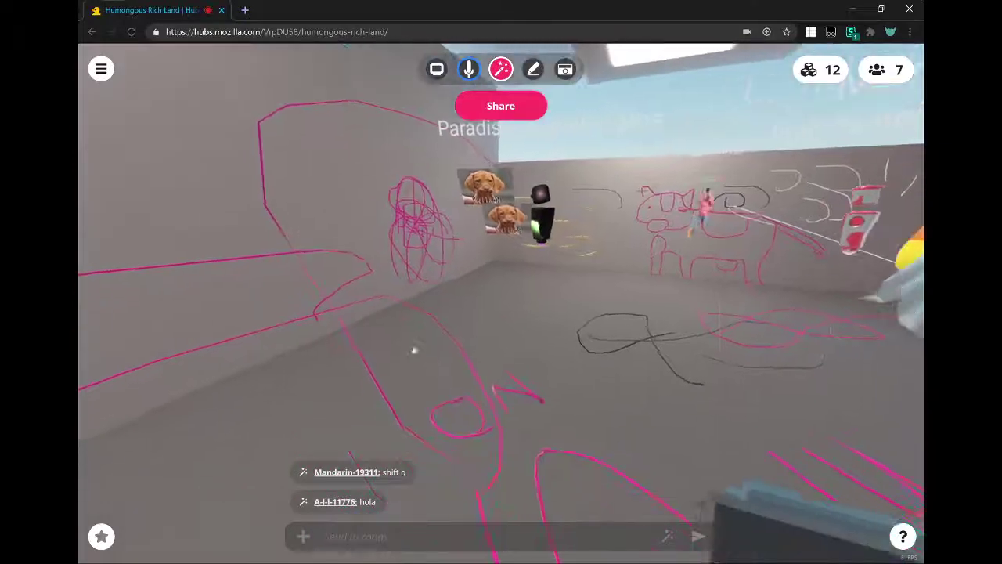
Step: Pick up the pen, draw a dark floor stroke, and walk toward the table and tree
left_click(532, 68)
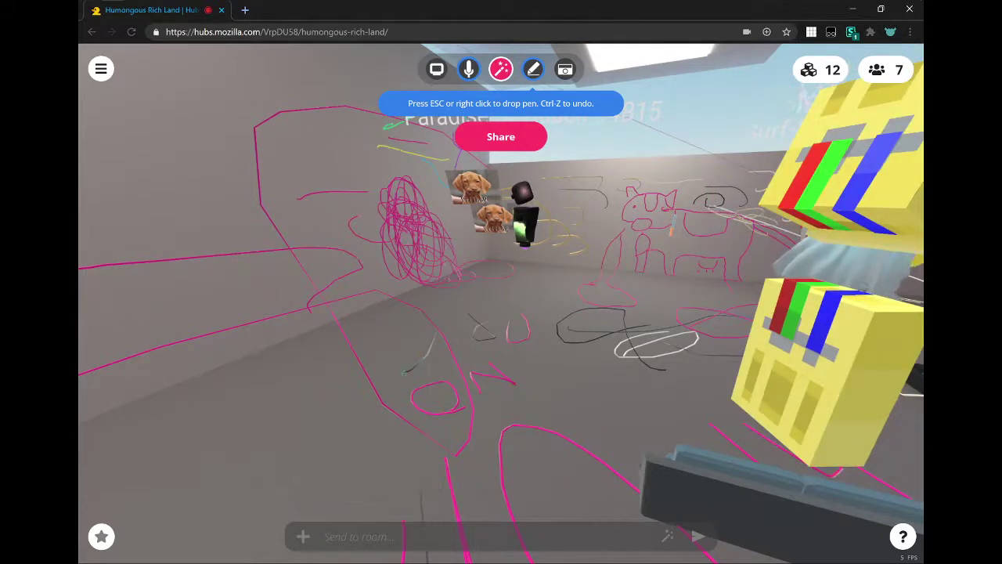
left_click_drag(403, 373, 384, 337)
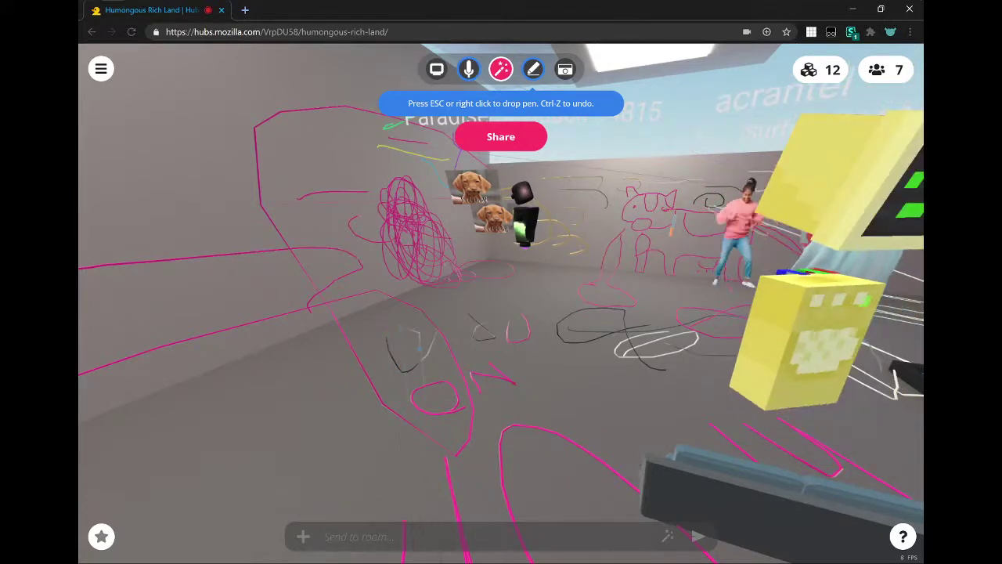
key("Right")
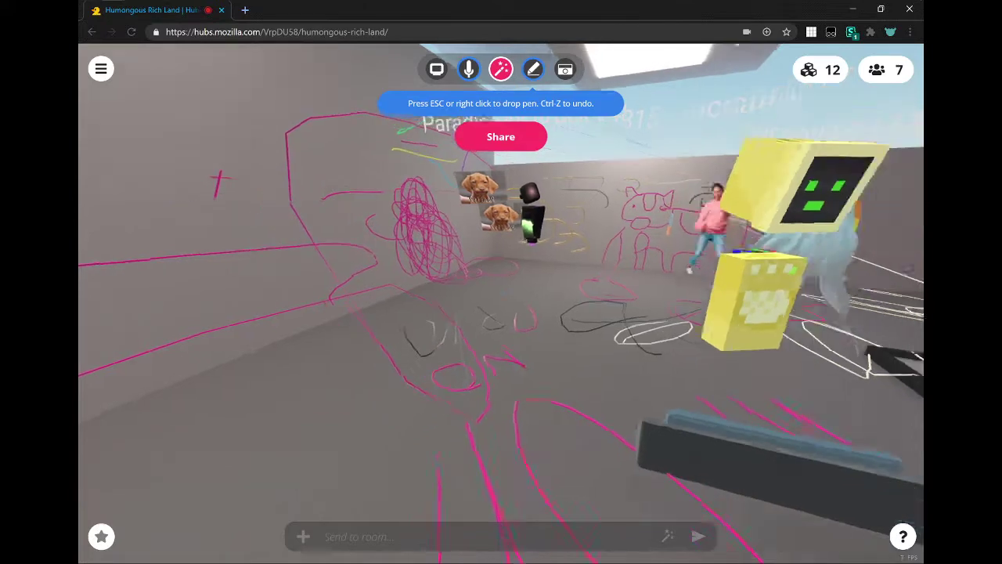
key("Right")
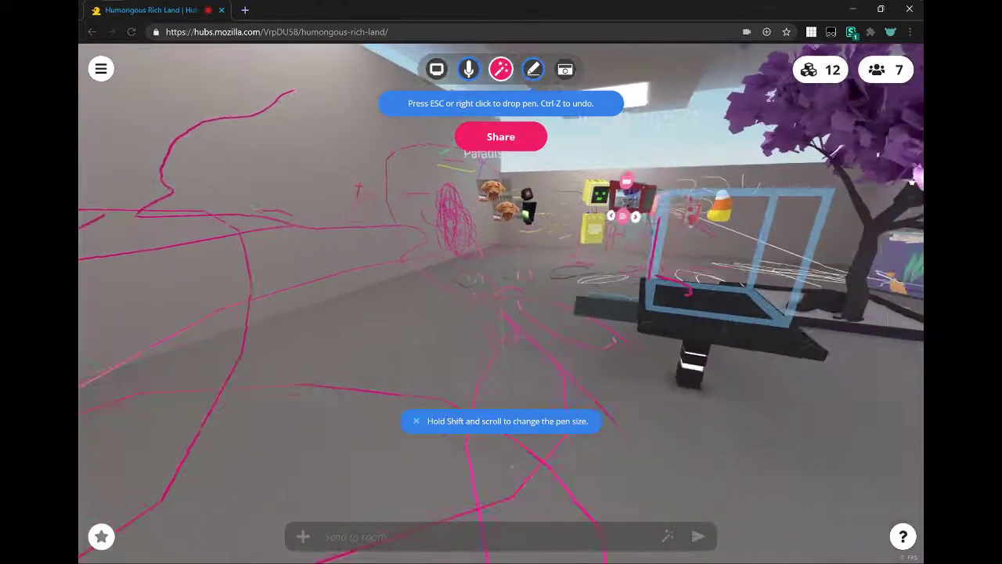
key("s")
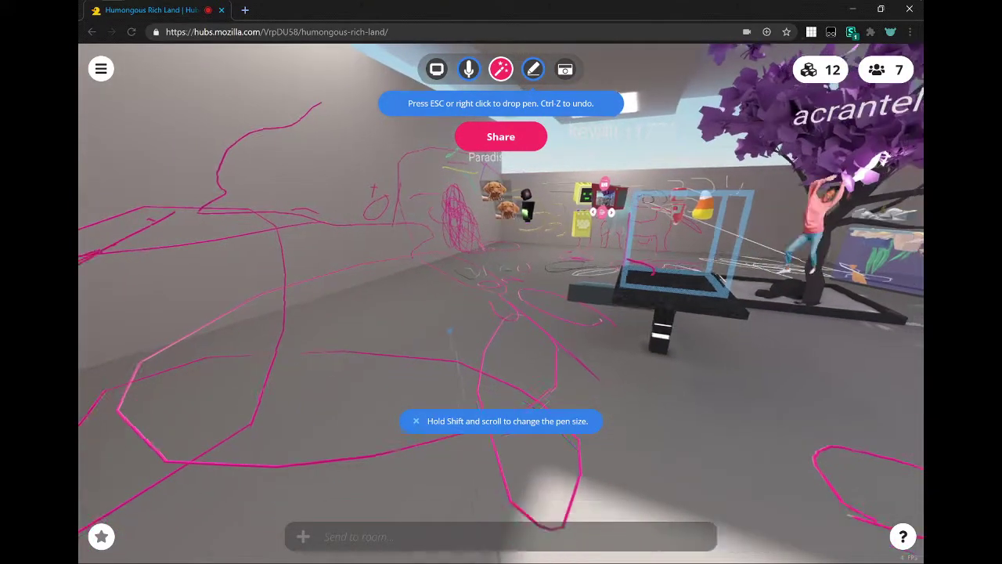
key("w")
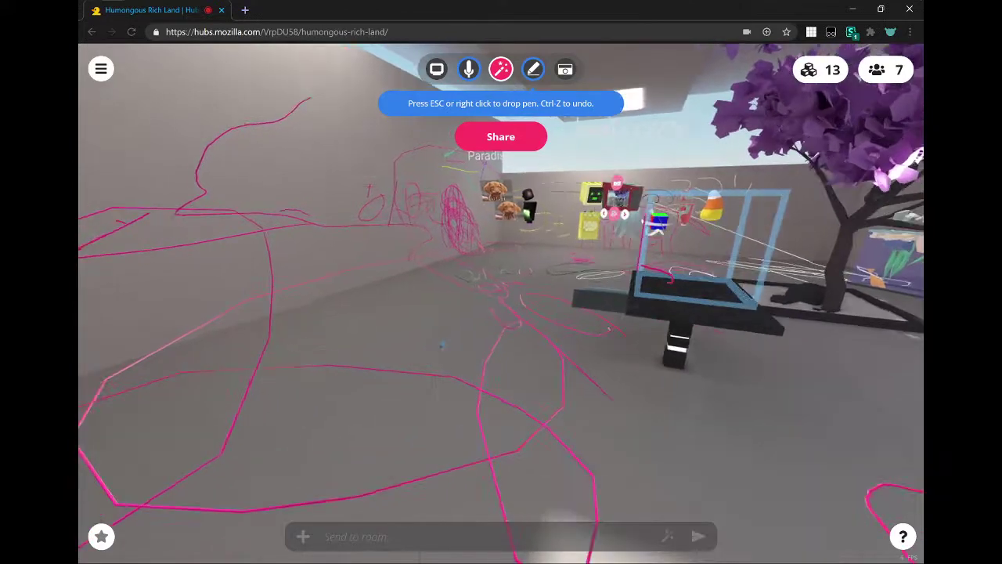
key("w")
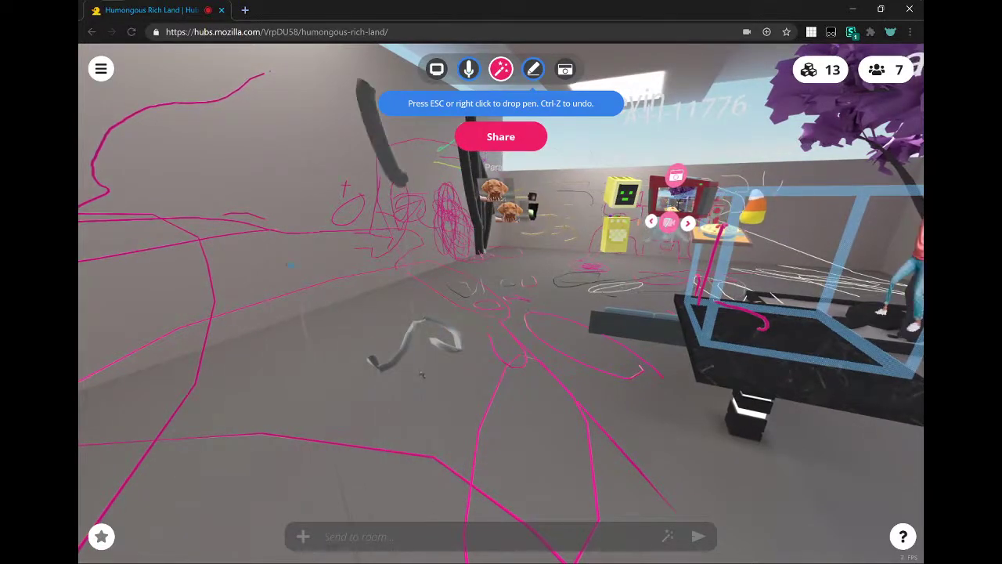
Step: Move to the whiteboard corner and draw thick pink tube strokes in midair
key("q")
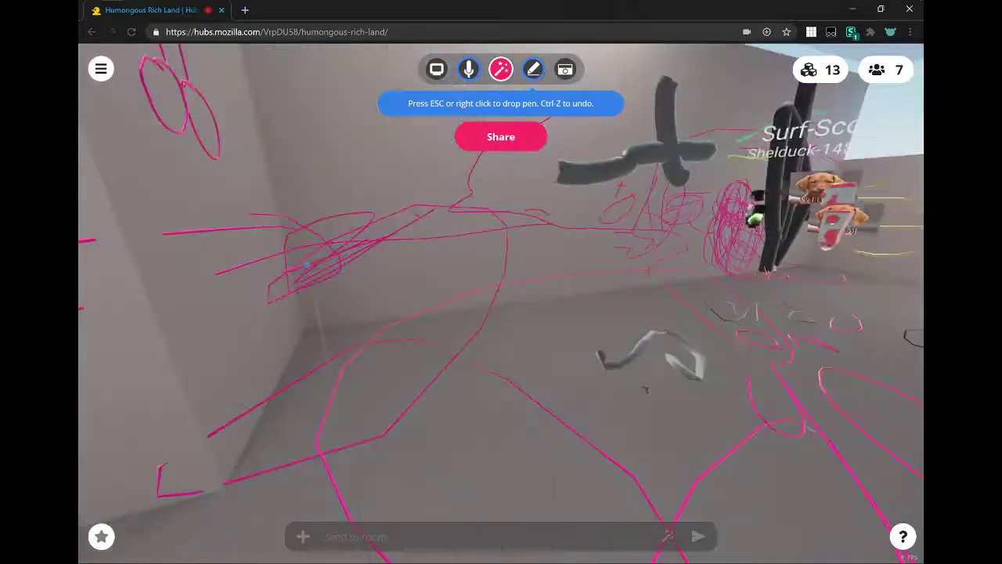
key("s")
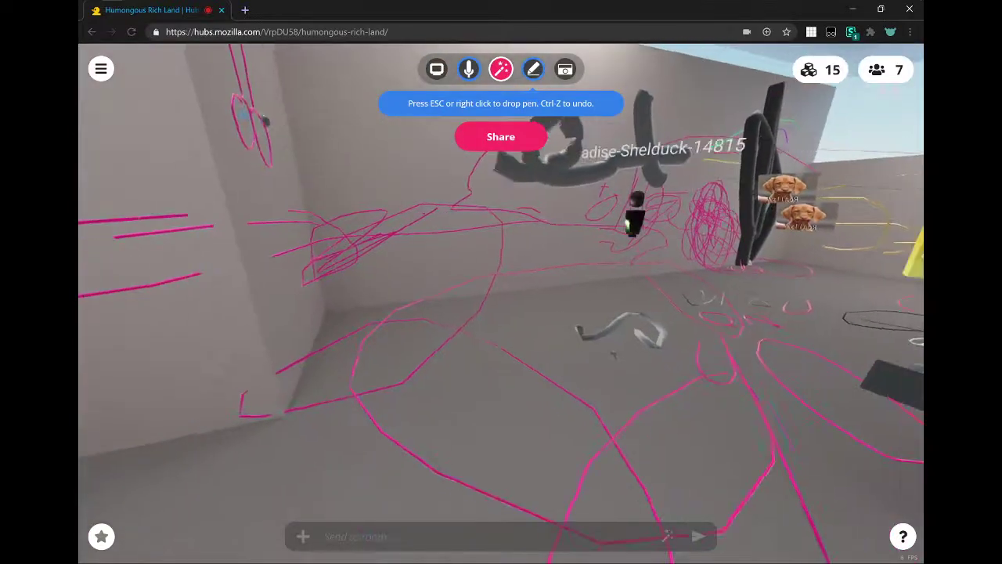
key("q")
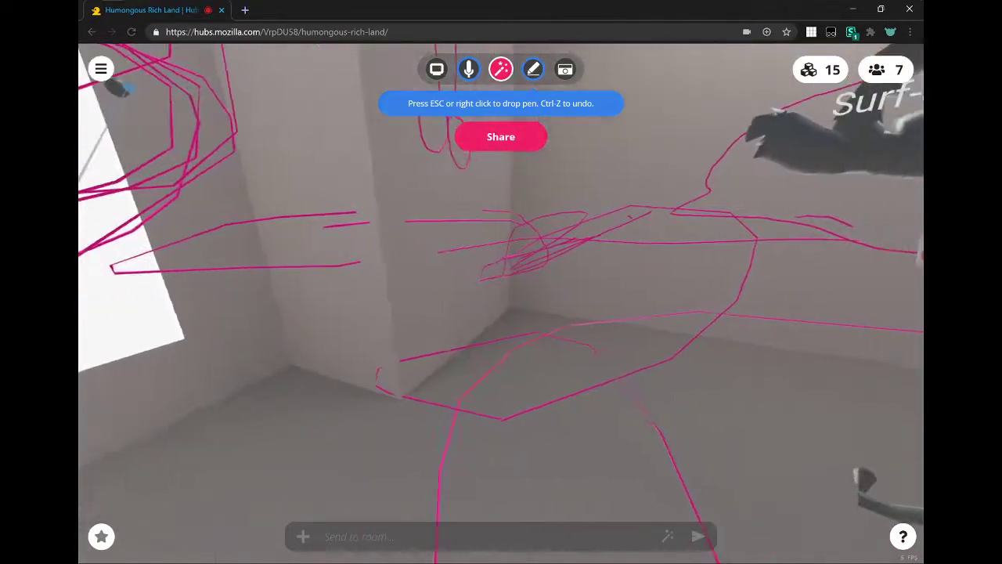
key("d")
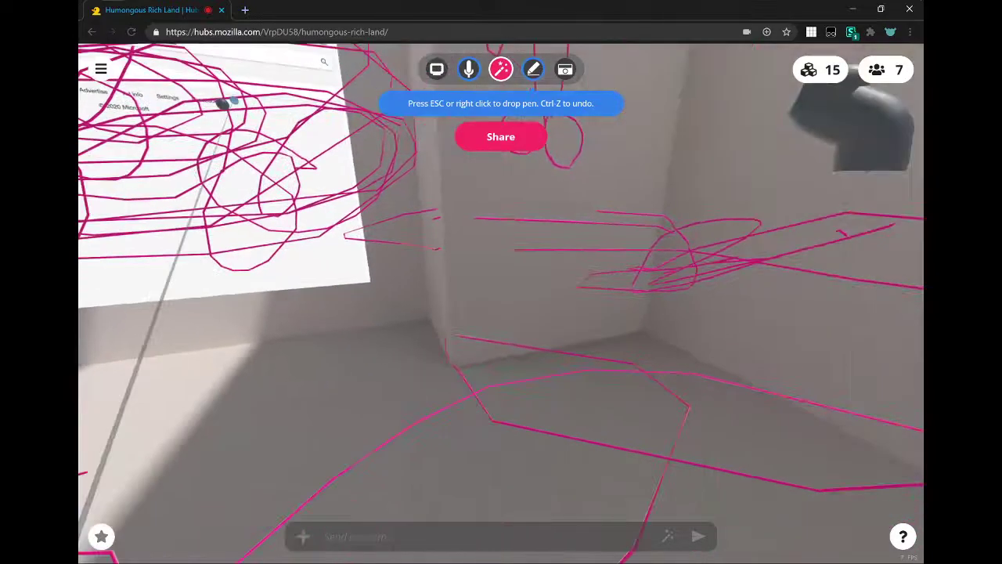
key("s")
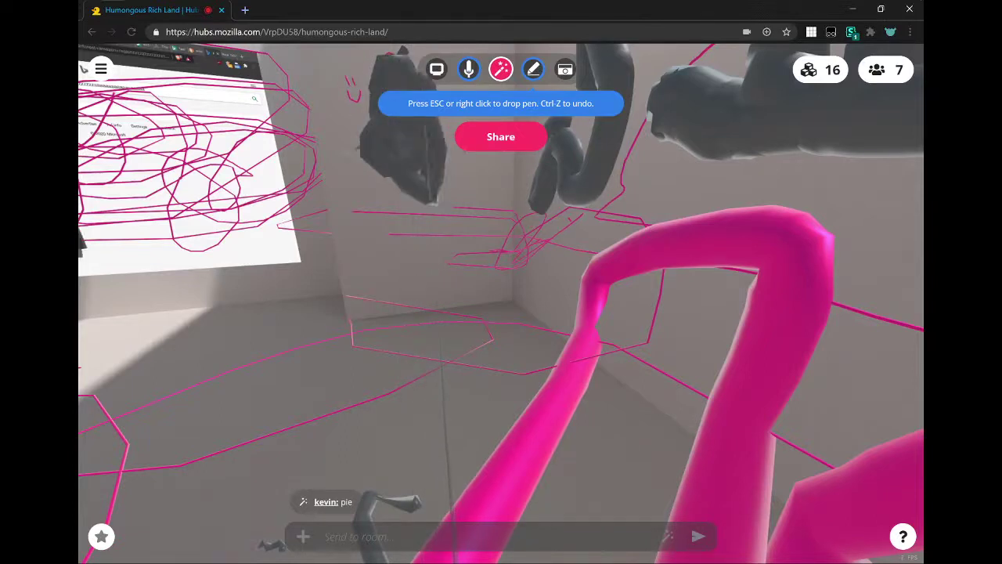
Step: Put the pen away and back up to view the magenta tube drawing
key("Escape")
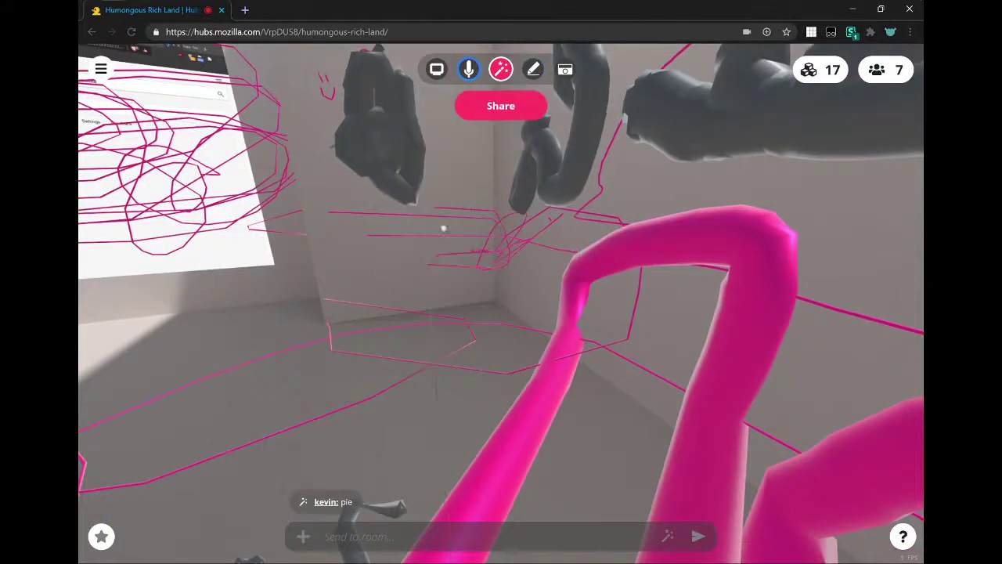
key("w")
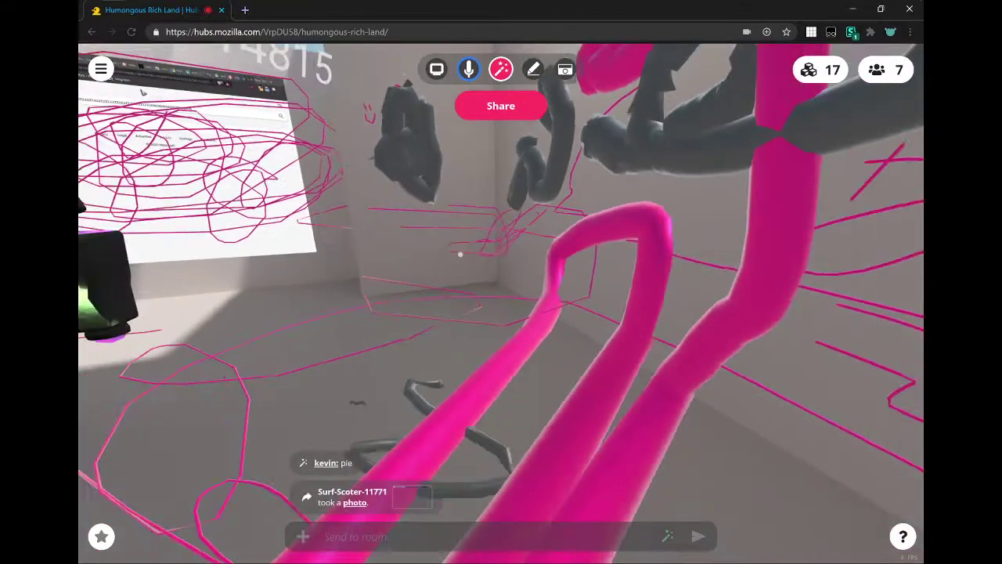
key("s")
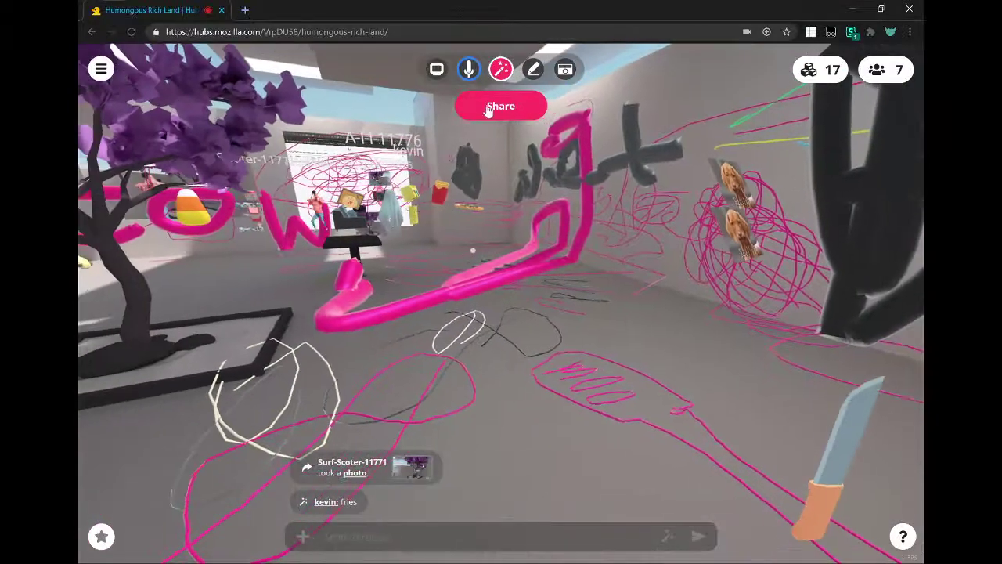
key("s")
key("a")
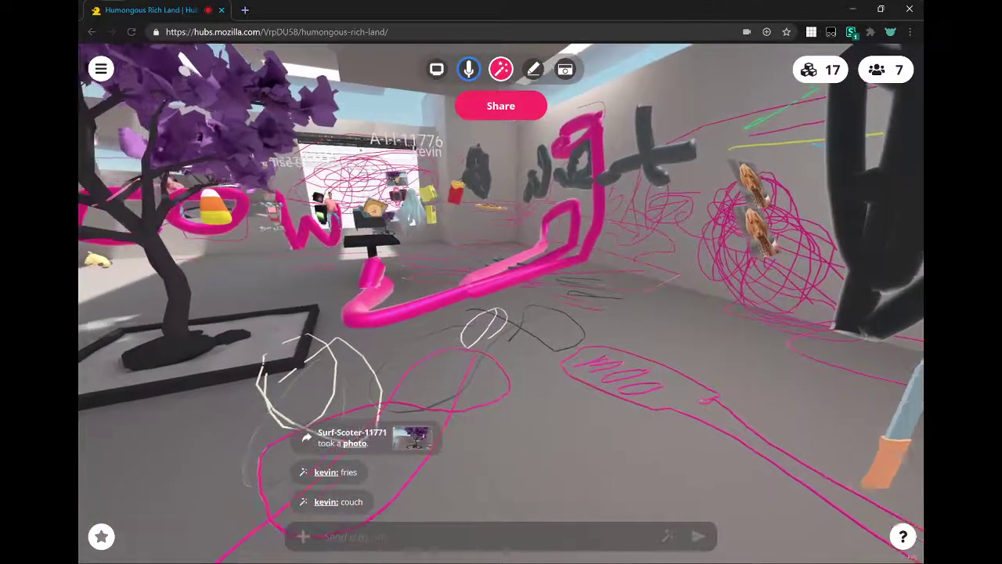
key("w")
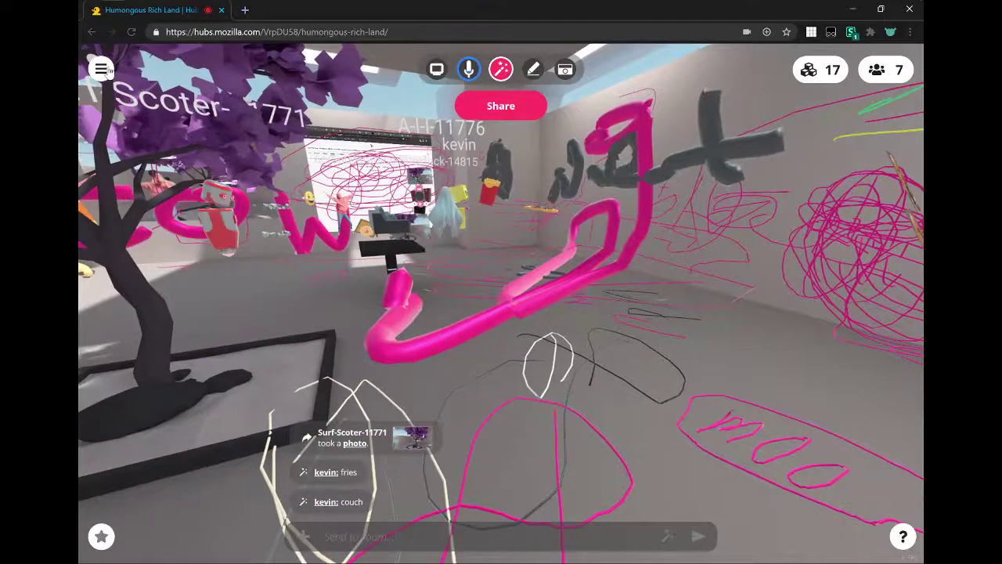
left_click(109, 70)
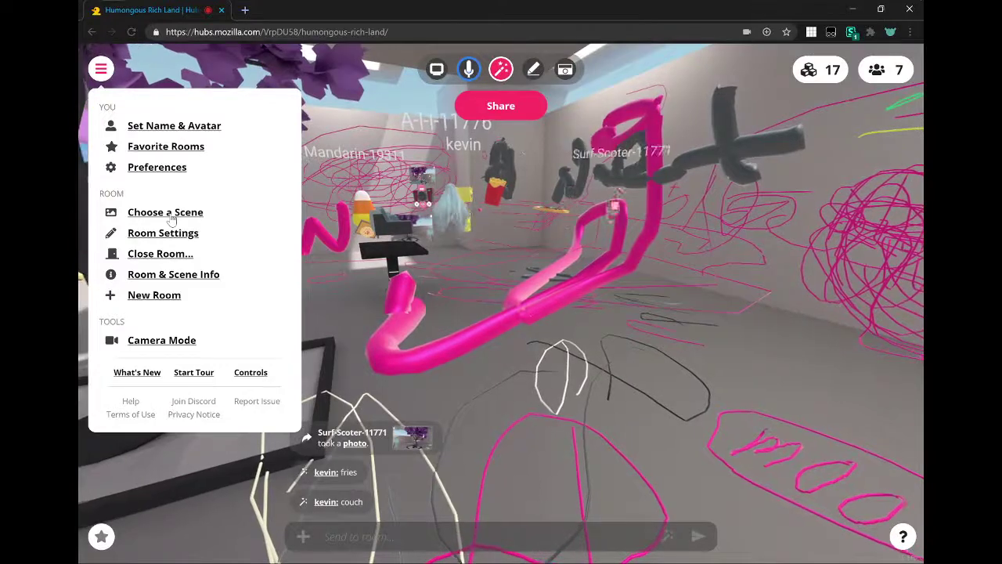
left_click(170, 219)
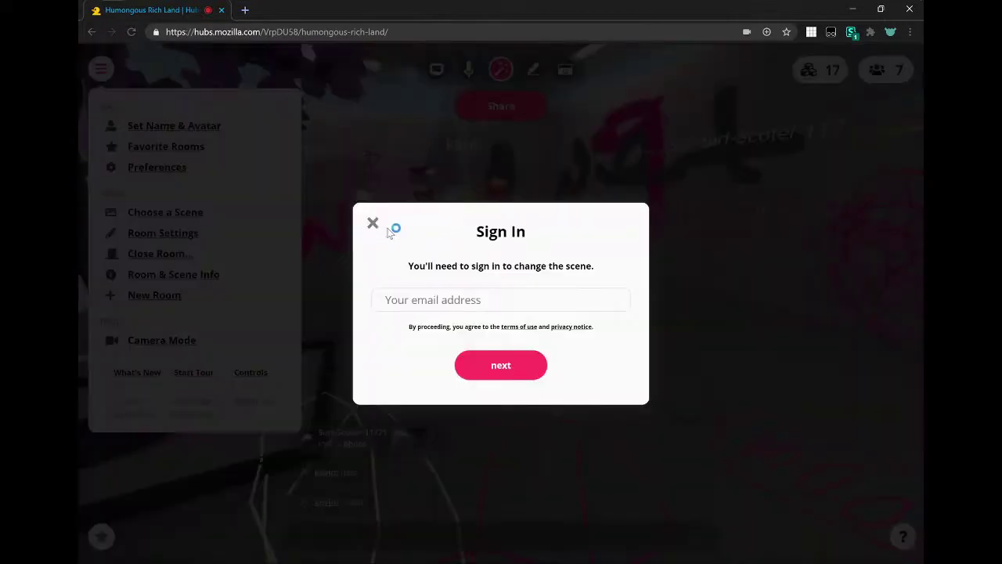
left_click(373, 223)
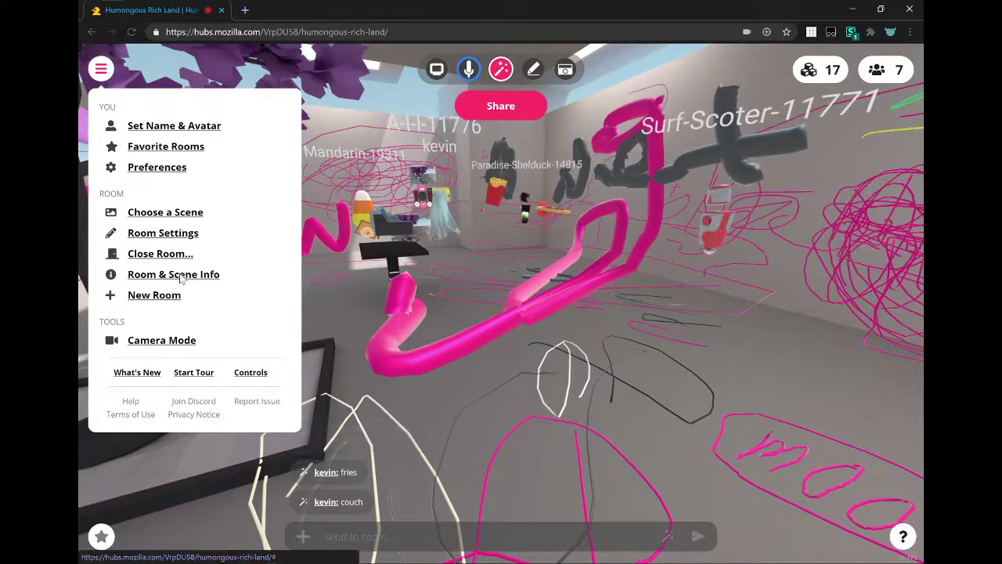
left_click(180, 275)
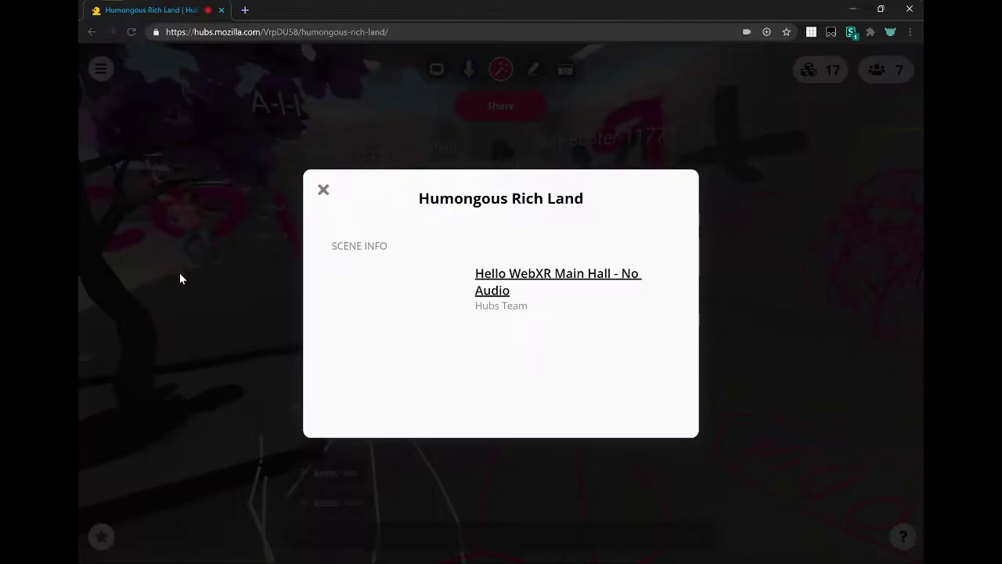
left_click(324, 191)
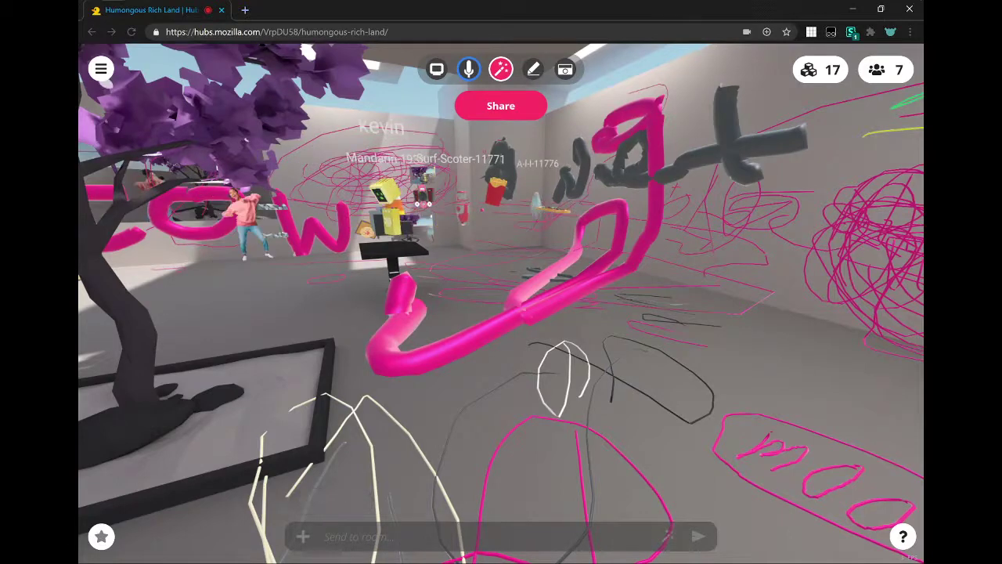
Step: Open the Hubs Controls docs in a new tab, then look toward the aquarium and purple tree
left_click(101, 68)
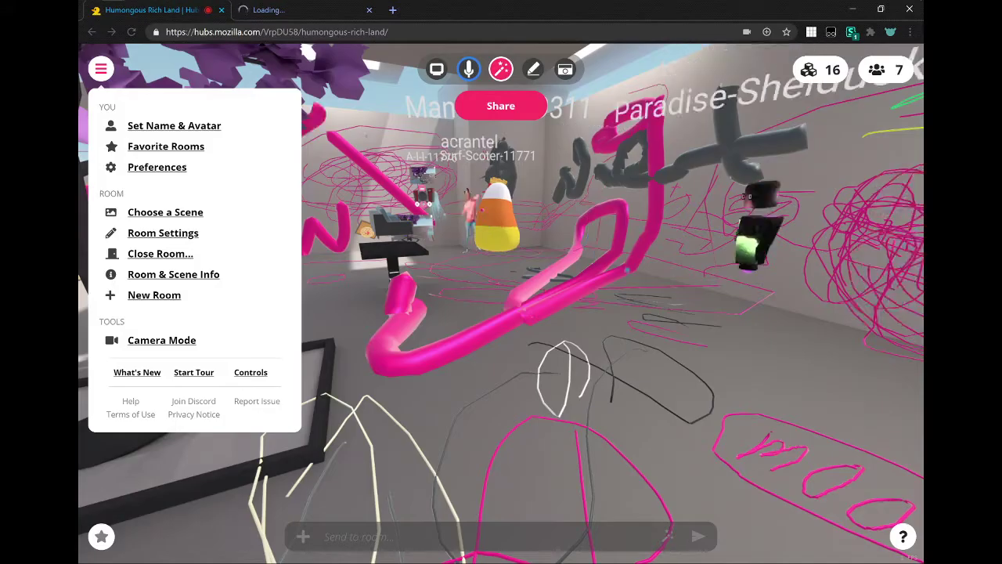
left_click_drag(501, 314, 78, 27)
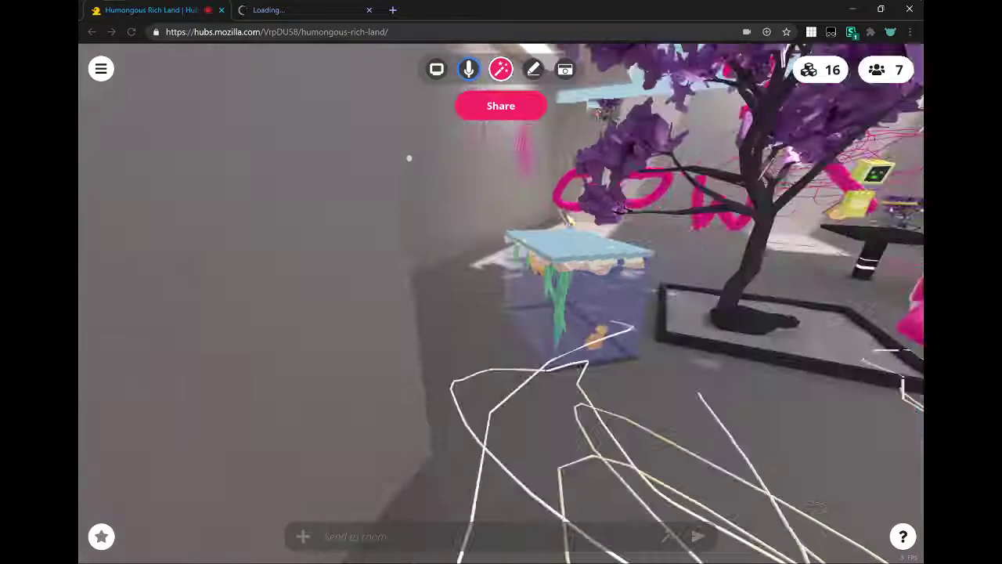
mouse_move(408, 158)
left_mouse_down()
mouse_move(308, 161)
mouse_move(230, 195)
mouse_move(87, 135)
mouse_move(121, 148)
mouse_move(292, 124)
left_mouse_up()
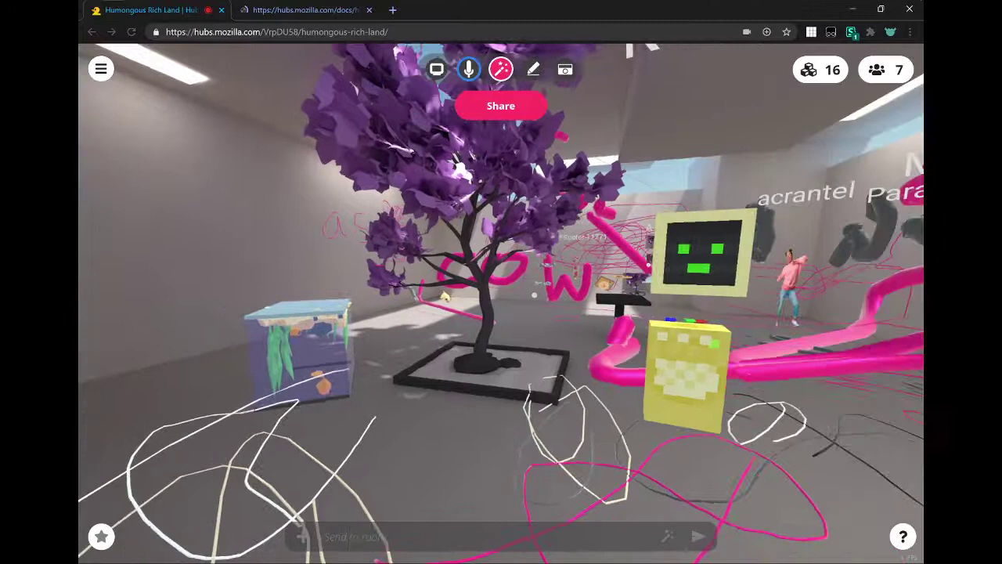
Step: Lower the system volume to 28, freeze the room, and walk right toward the purple tree
key("XF86AudioLowerVolume")
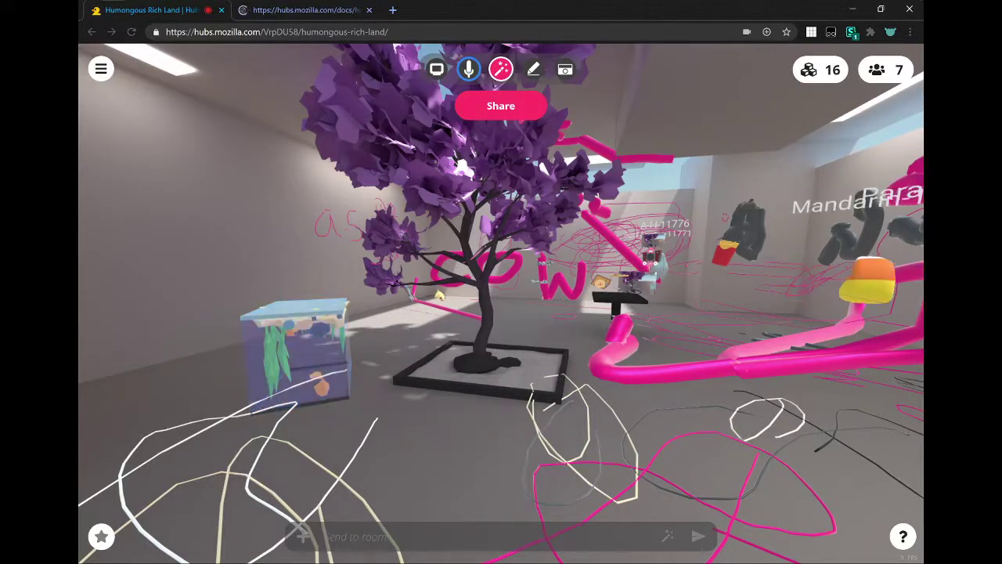
key("space")
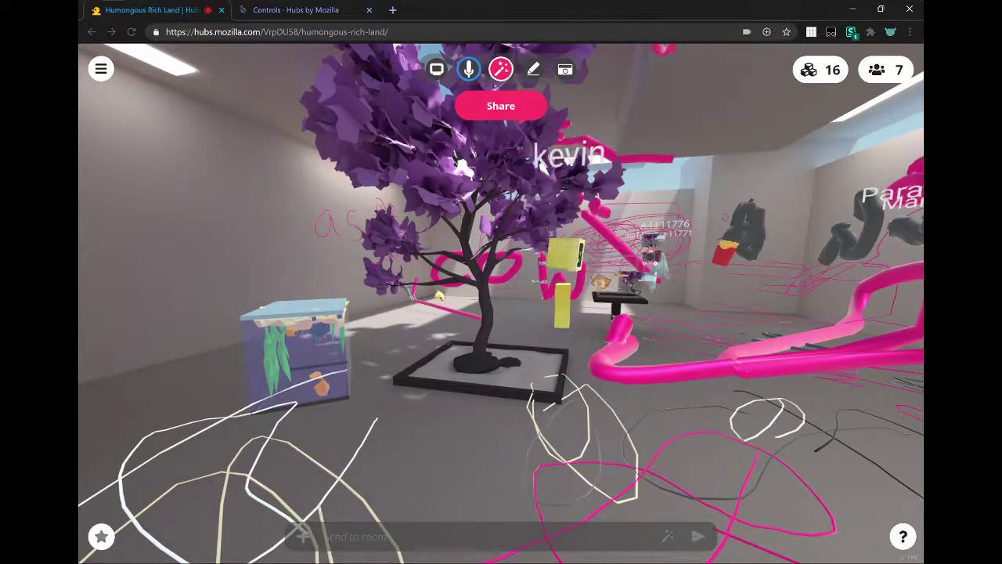
key("d")
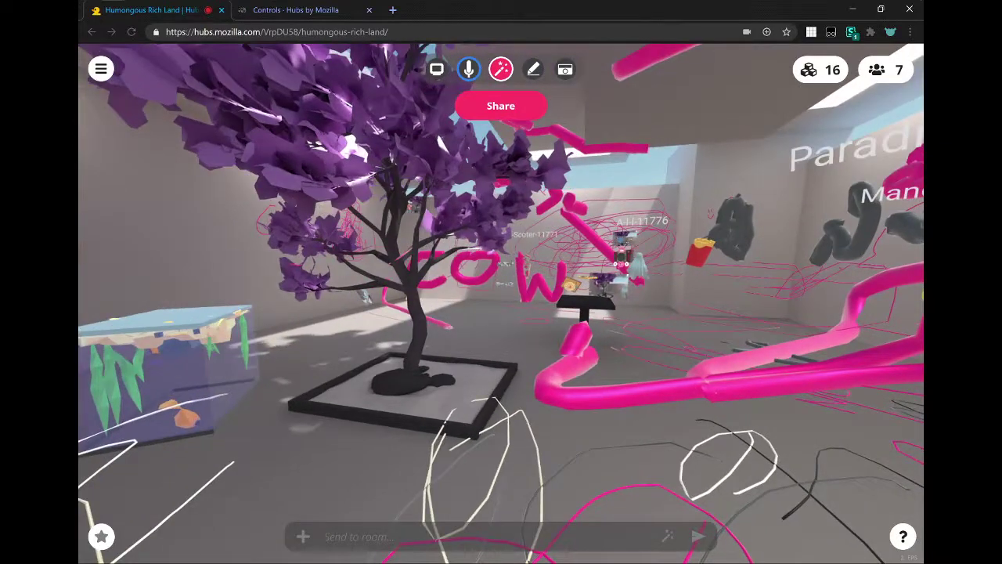
Step: Freeze the room, walk forward toward the pink drawings, then unfreeze it
key("space")
key("w")
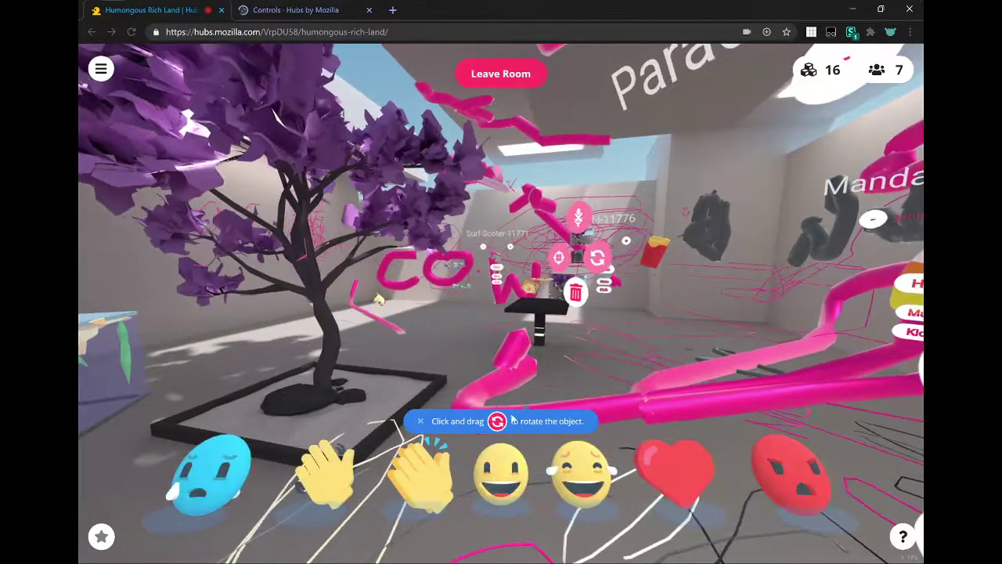
key("w")
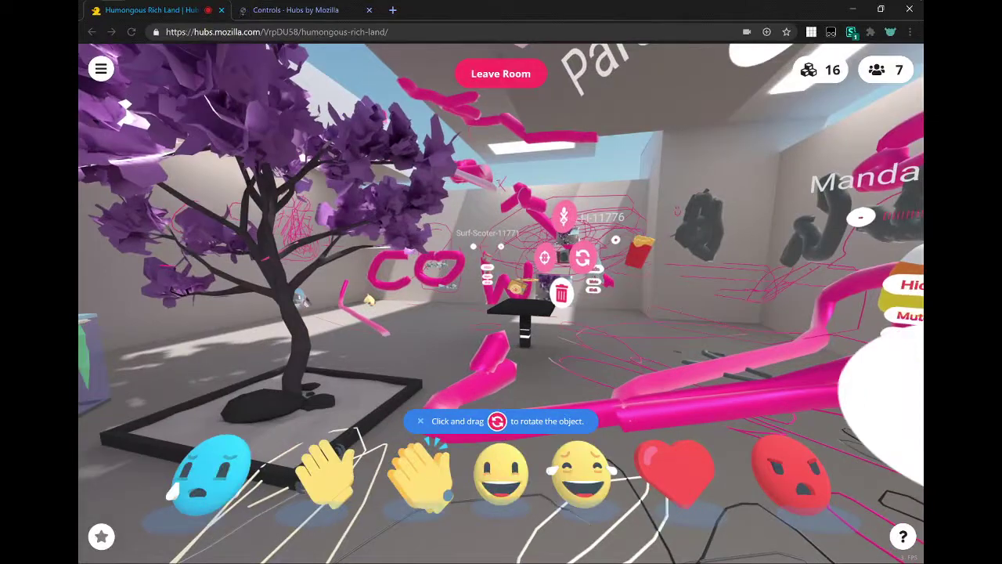
key("w")
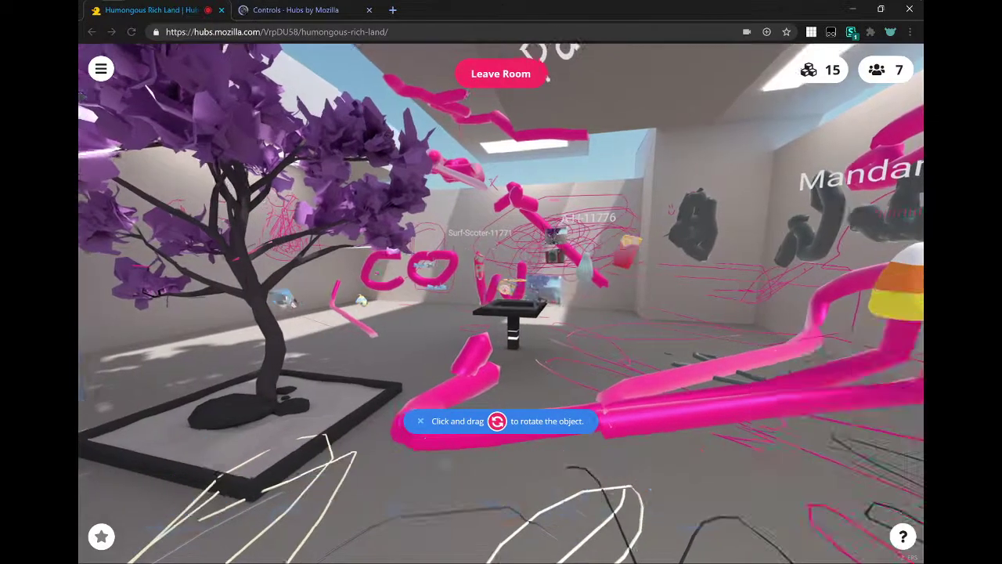
key("space")
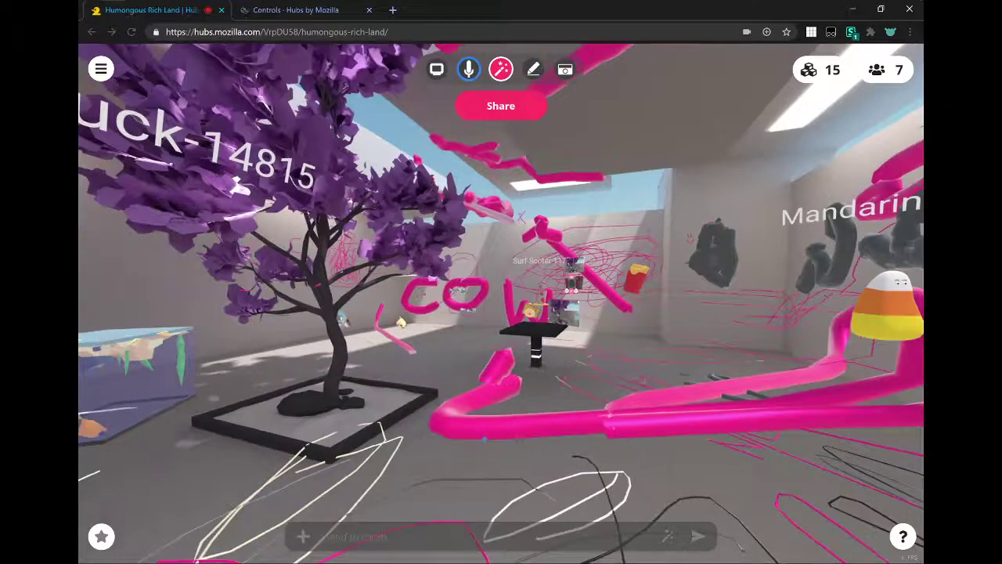
Step: Back up and turn to take in the tube sculpture, candy corn and floor scribbles
key("s")
key("e")
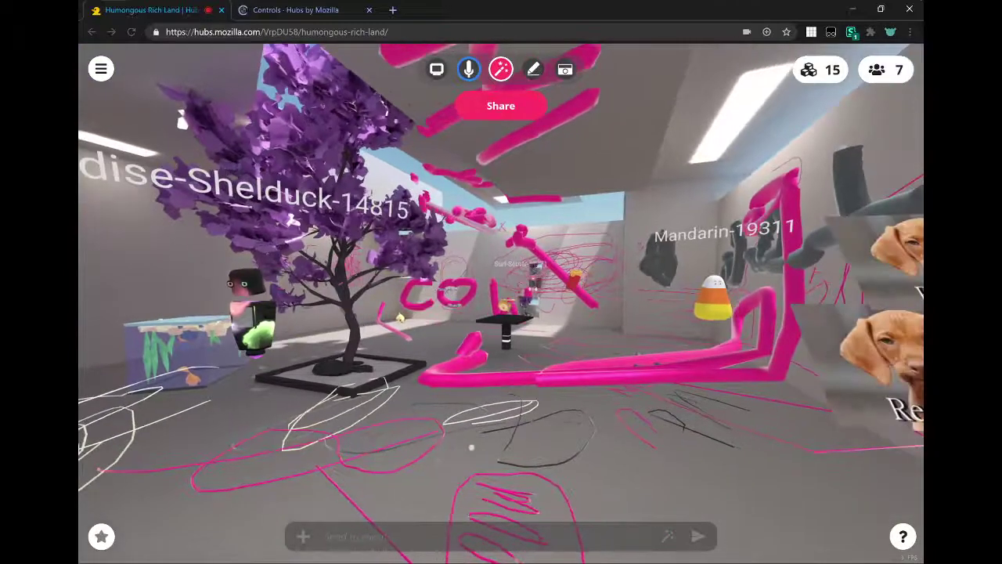
key("w")
key("q")
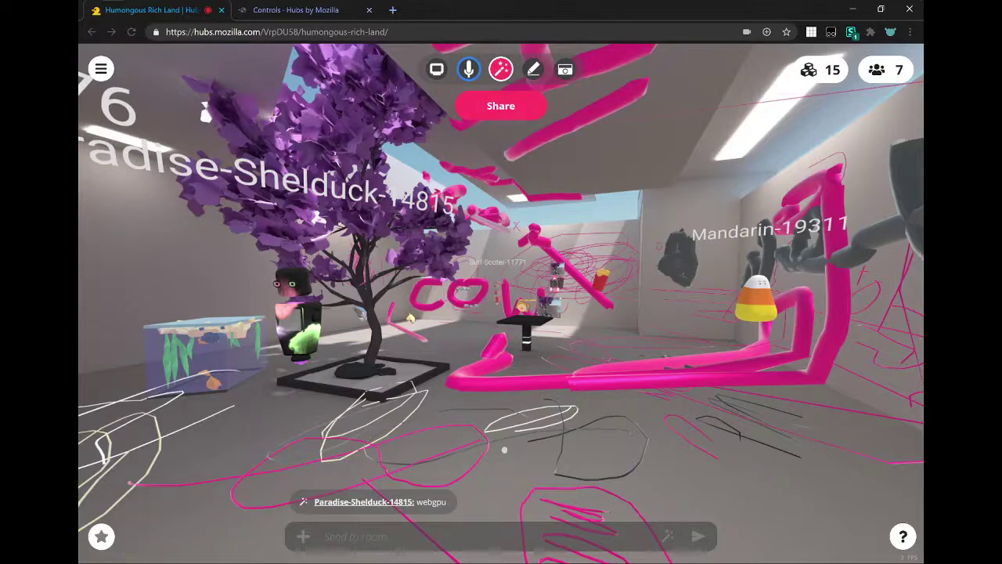
left_click(347, 17)
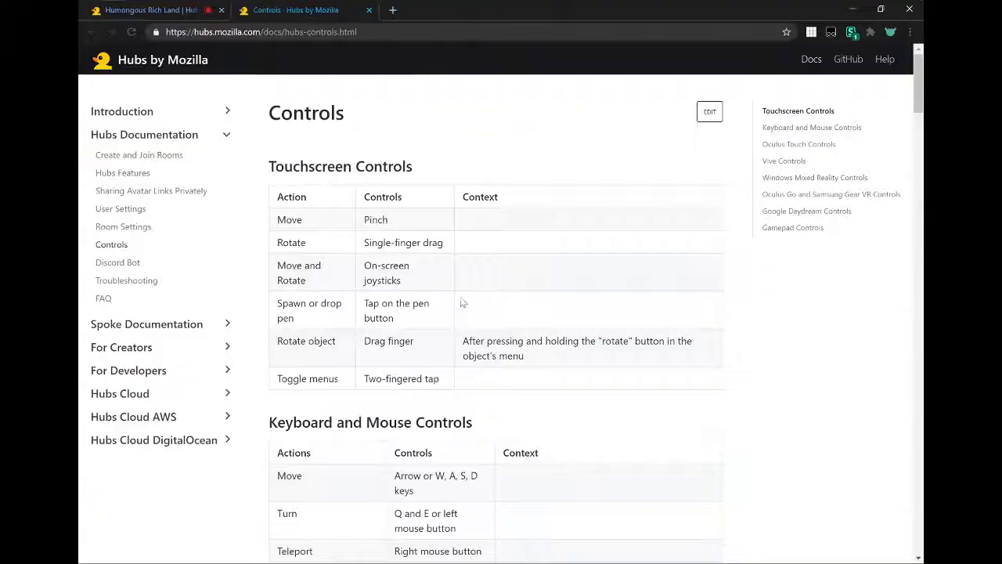
scroll(460, 302, "down", 5)
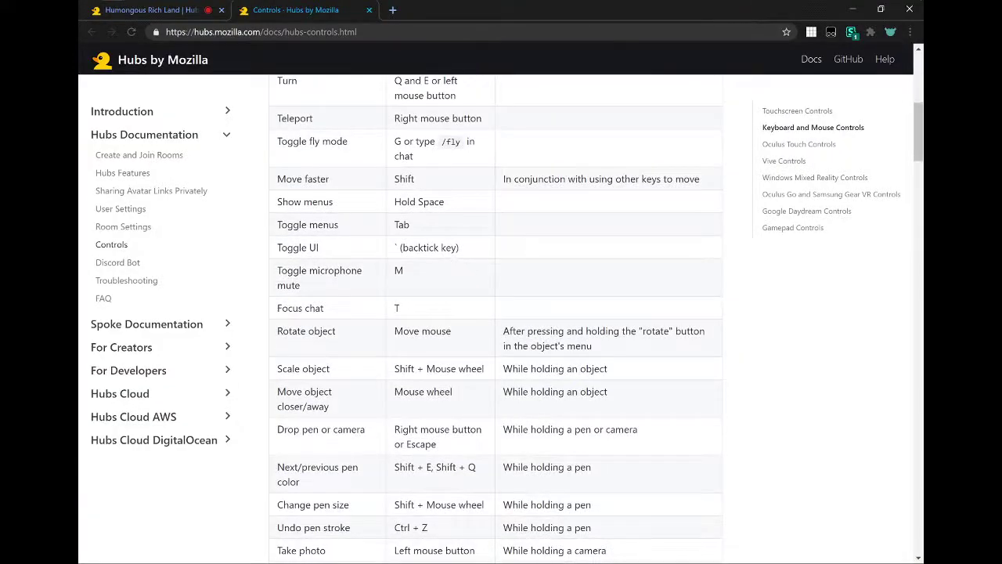
scroll(341, 179, "down", 1)
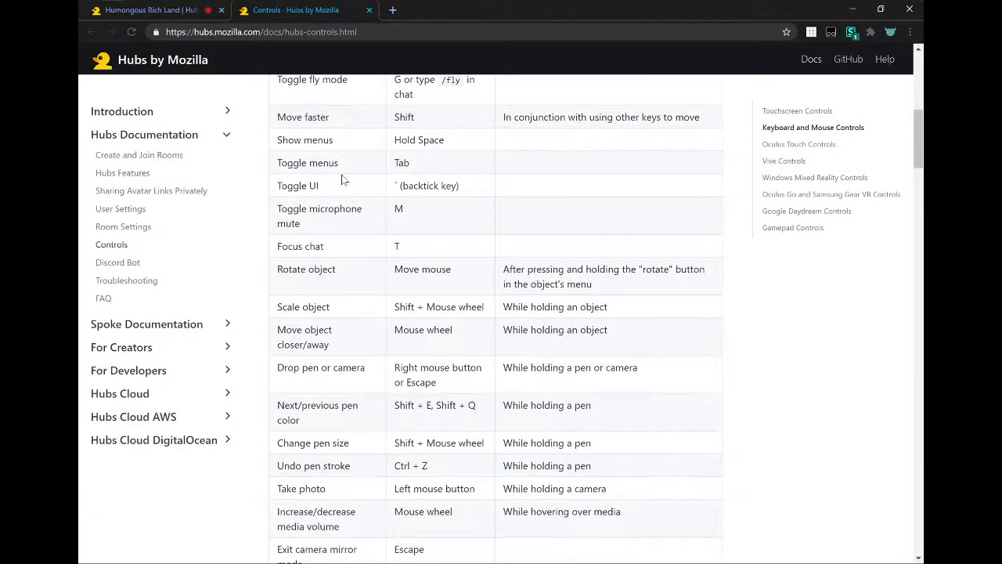
scroll(348, 181, "down", 1)
scroll(375, 188, "down", 1)
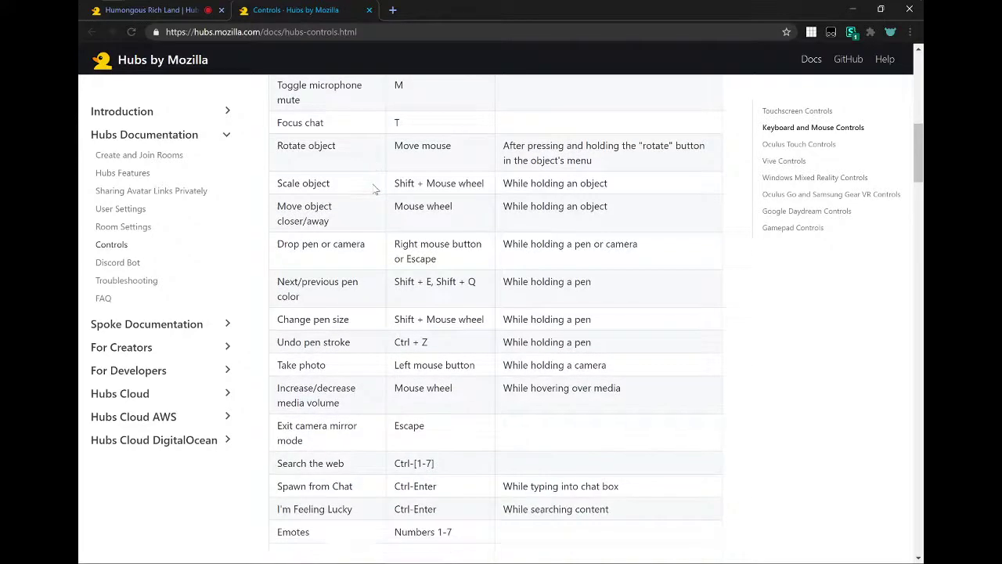
scroll(375, 189, "down", 1)
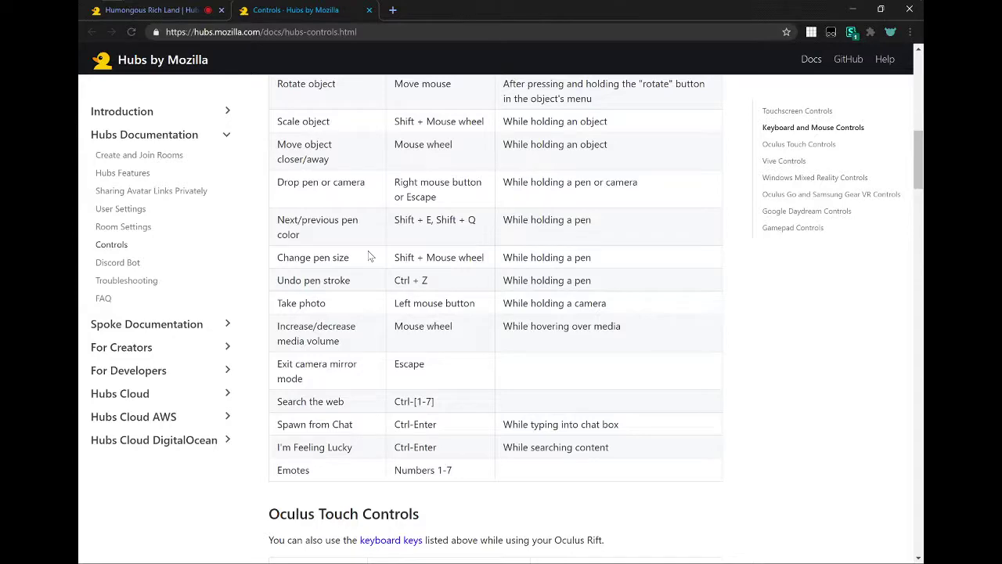
scroll(370, 256, "down", 3)
scroll(370, 256, "down", 3)
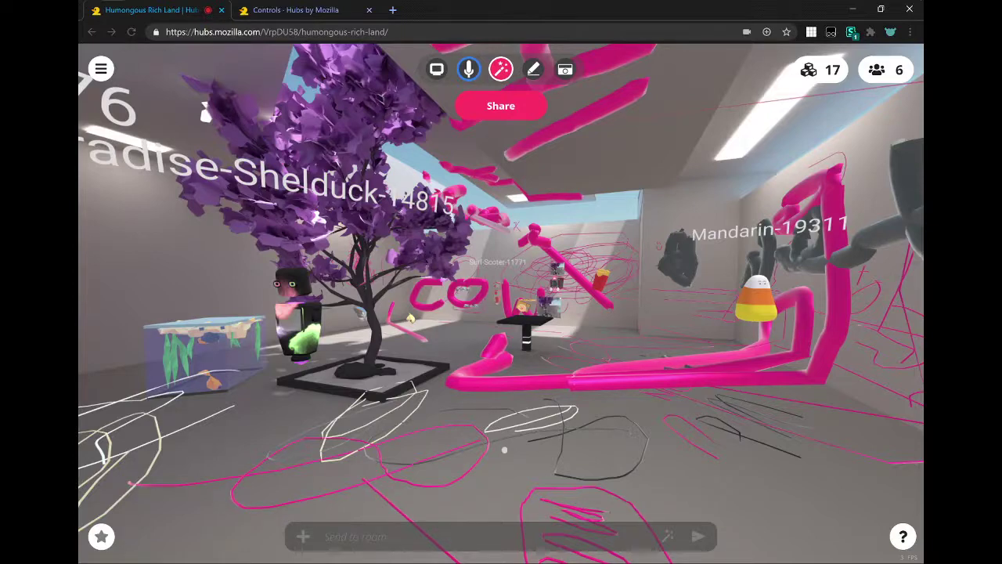
Step: Set the system volume to 34 and switch to the OBS recording window
key("XF86AudioLowerVolume")
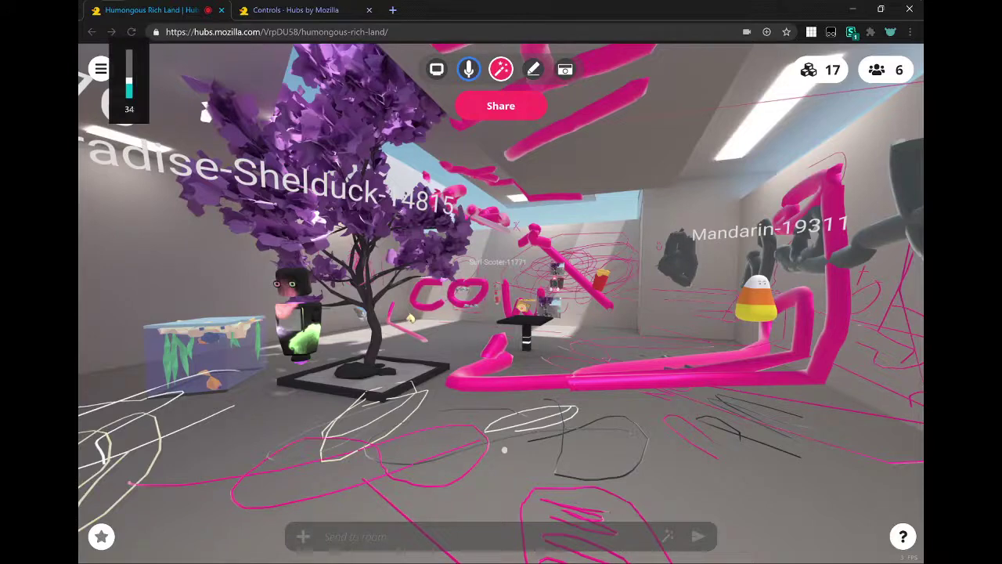
key("alt+Tab")
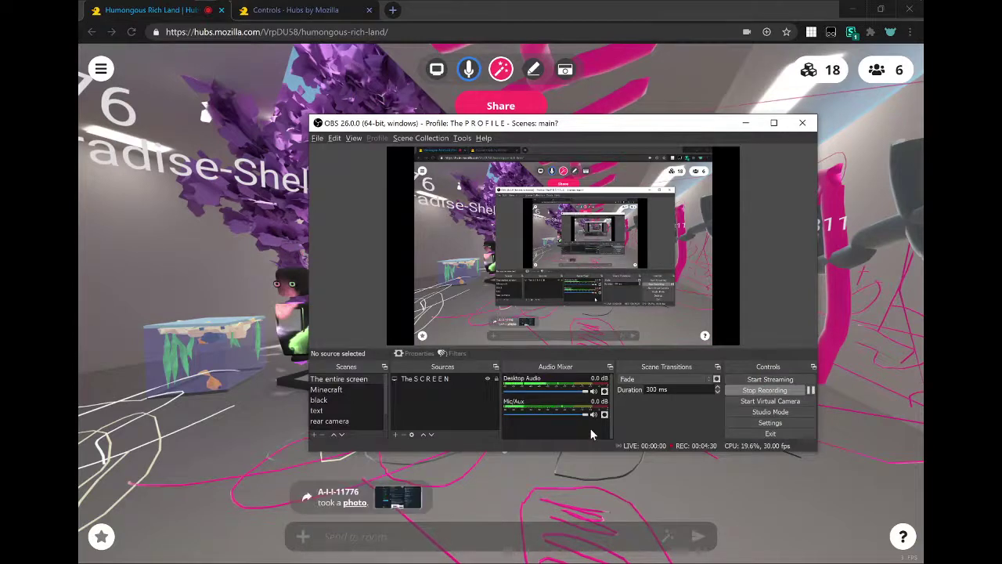
key("alt+Tab")
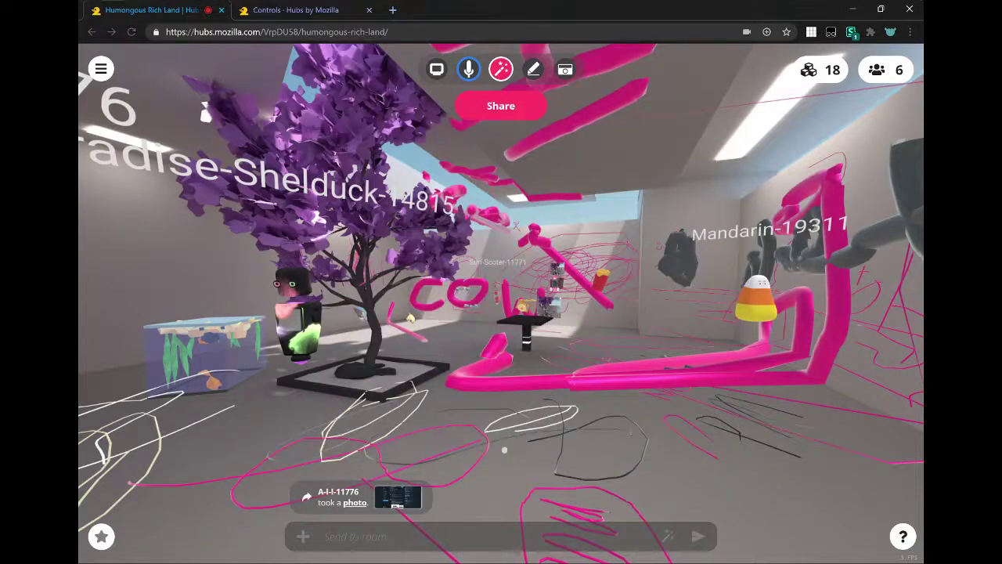
key("alt+Tab")
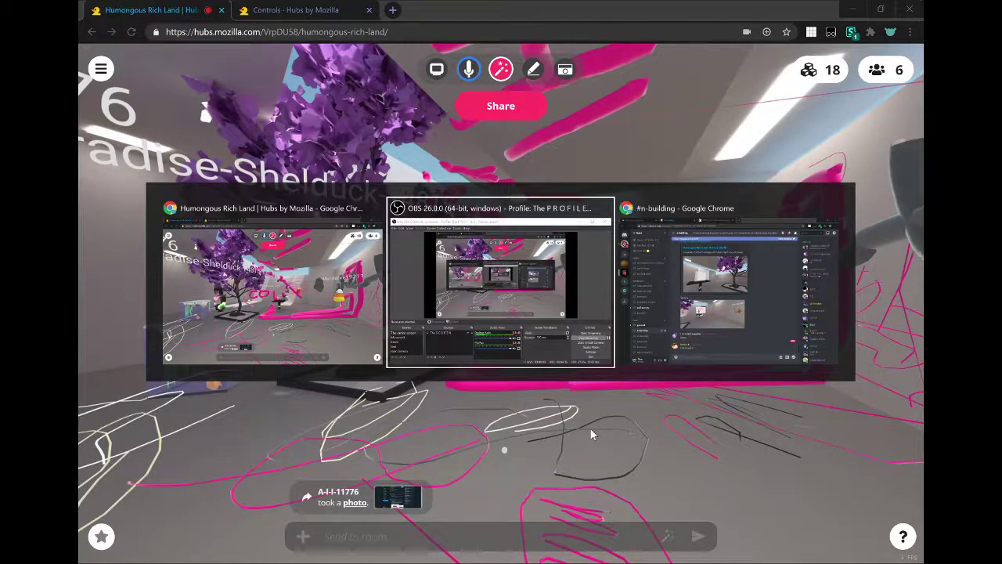
key("alt+shift+Tab")
key("alt+Tab")
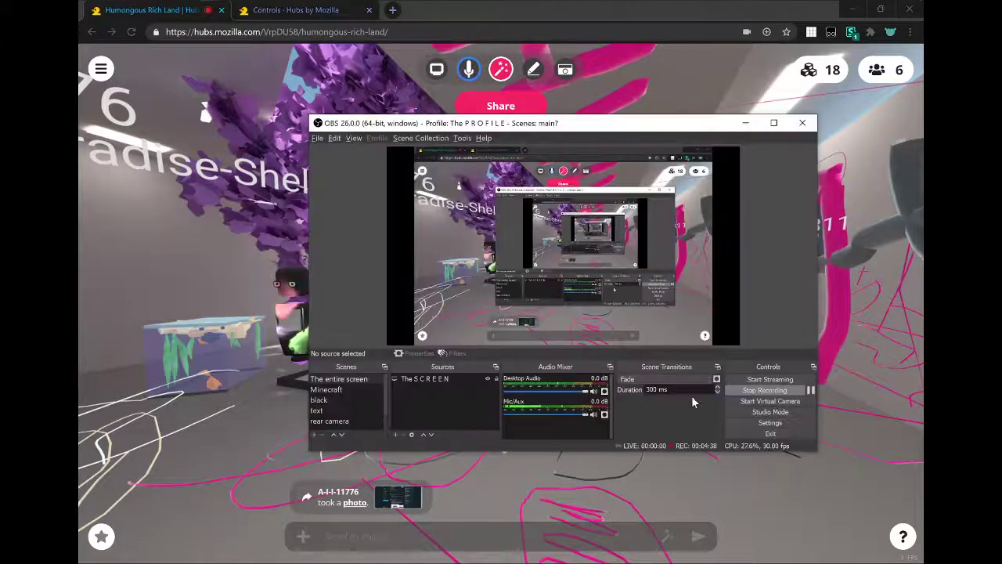